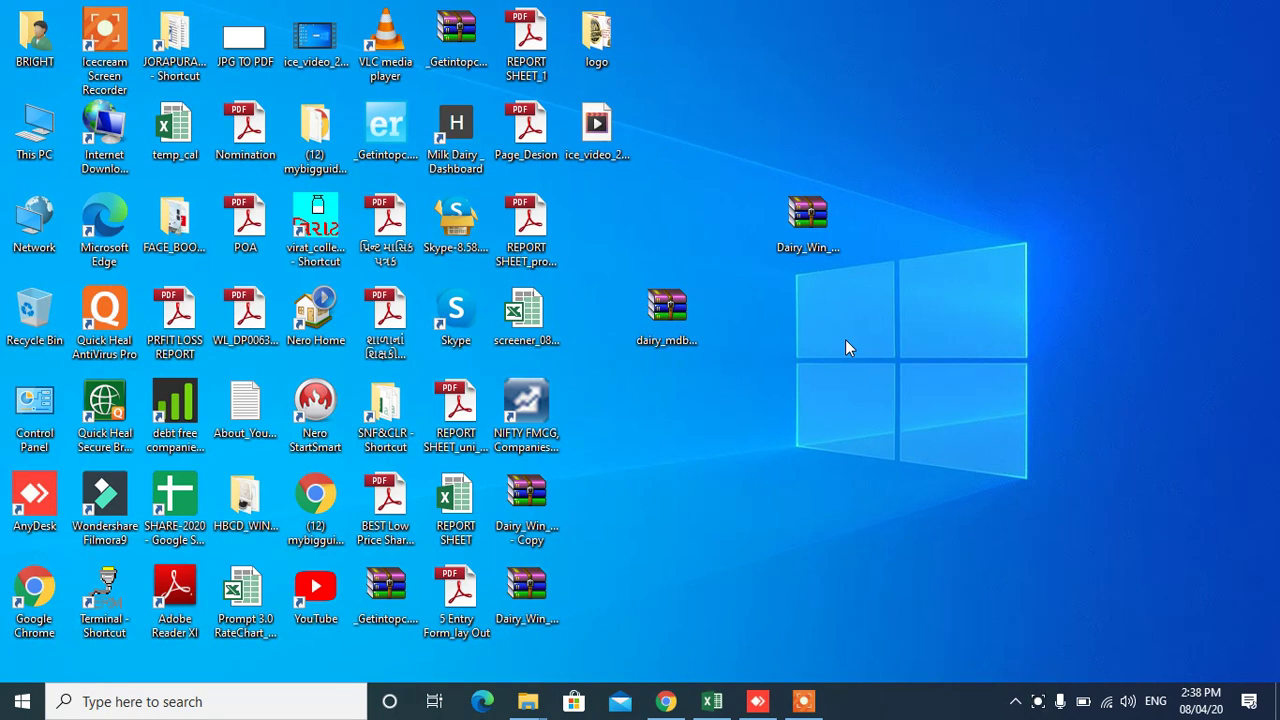
# Open the Dairy_Win_package archive on the desktop and run setup.exe from its Dairy_Win_package folder
pyautogui.click(810, 221)
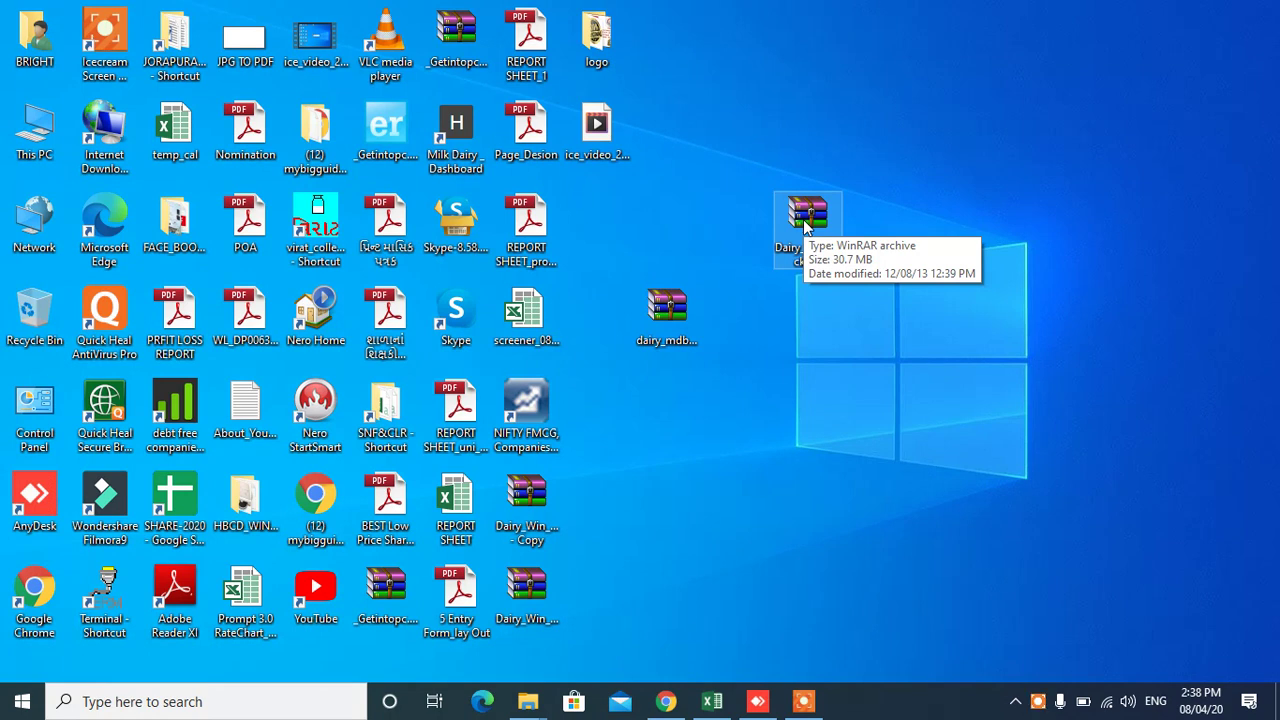
pyautogui.doubleClick(803, 219)
pyautogui.click(644, 562)
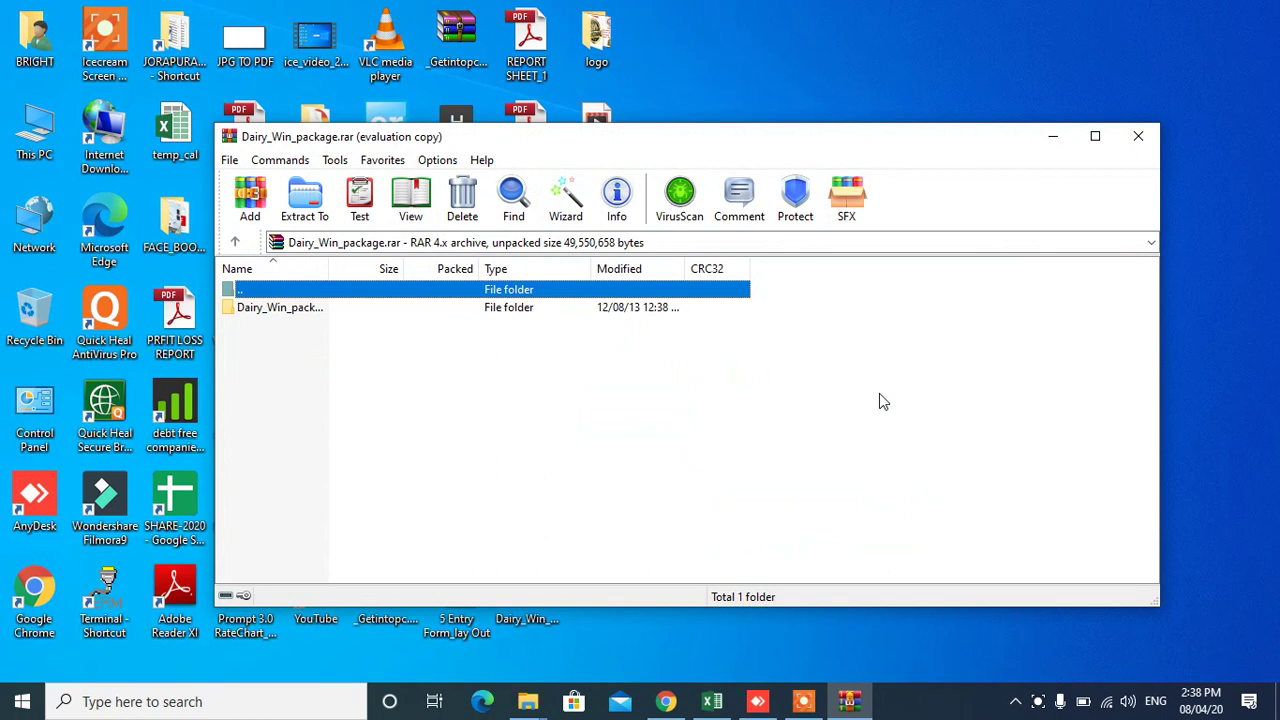
pyautogui.click(292, 314)
pyautogui.doubleClick(292, 314)
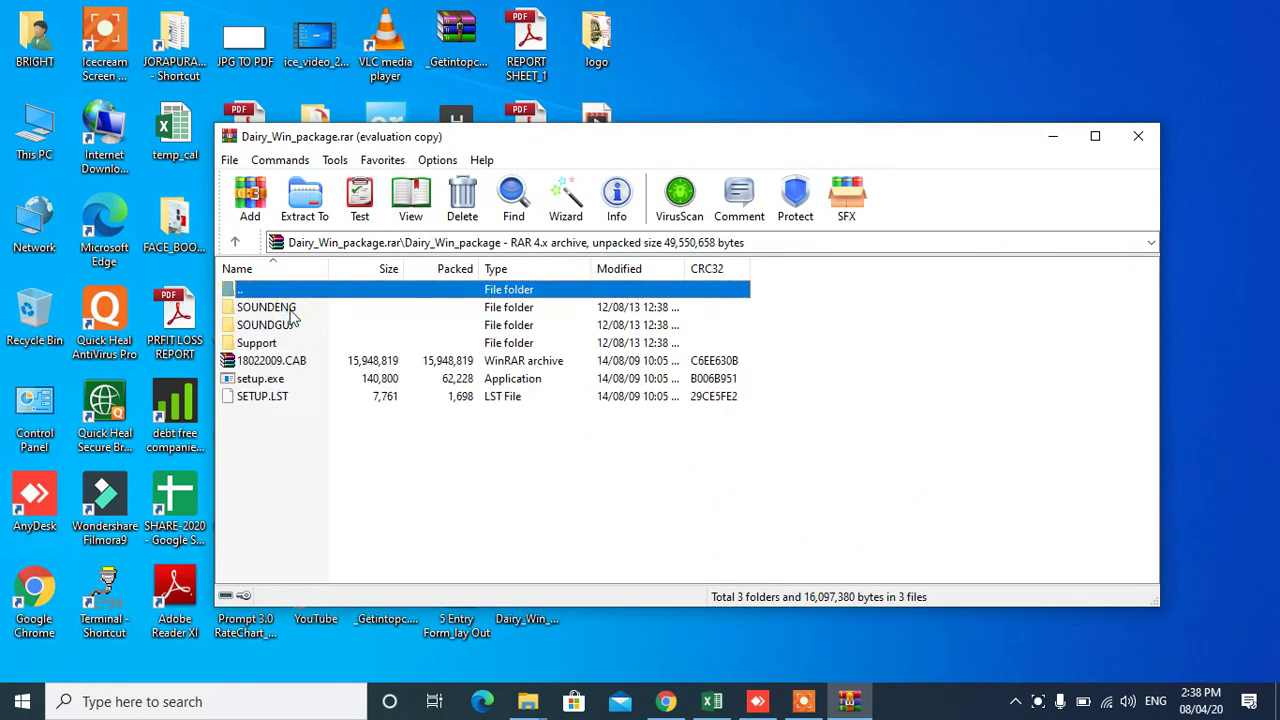
pyautogui.doubleClick(262, 379)
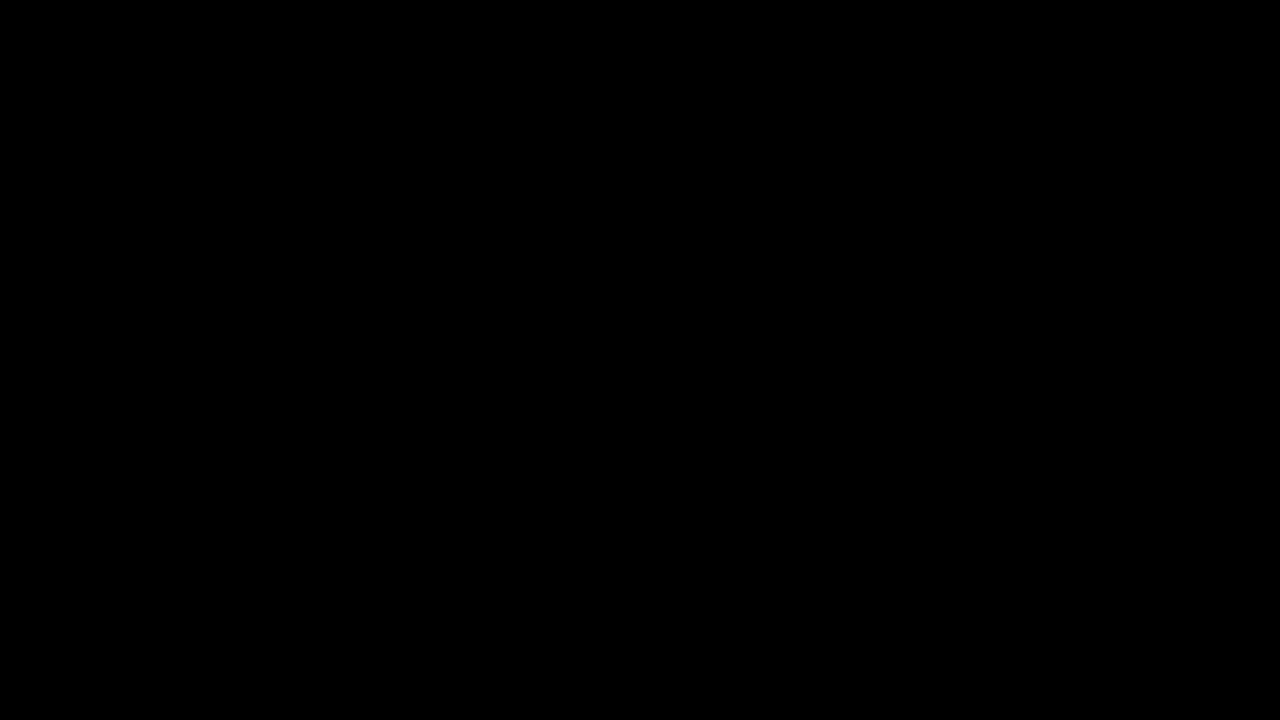
pyautogui.click(522, 488)
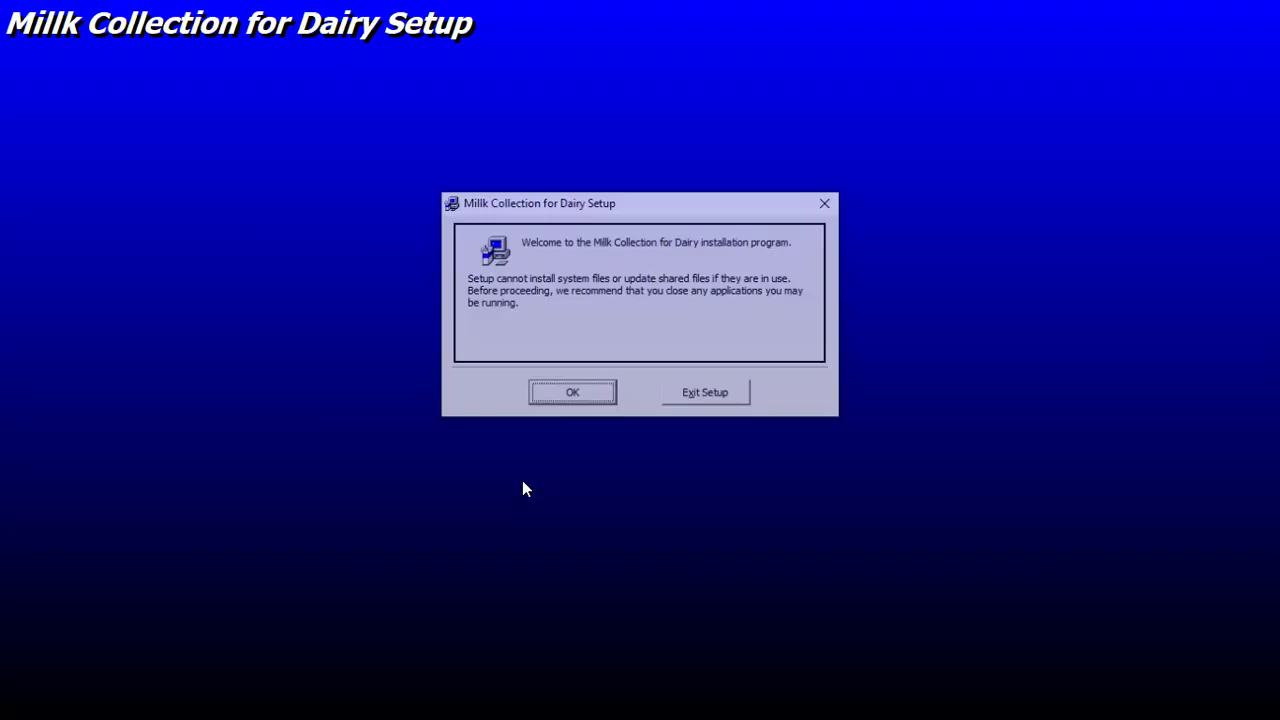
# Start installing Millk Collection for Dairy to C:\Program Files (x86)\DataProj\ with the Millk Collection program group
pyautogui.click(573, 396)
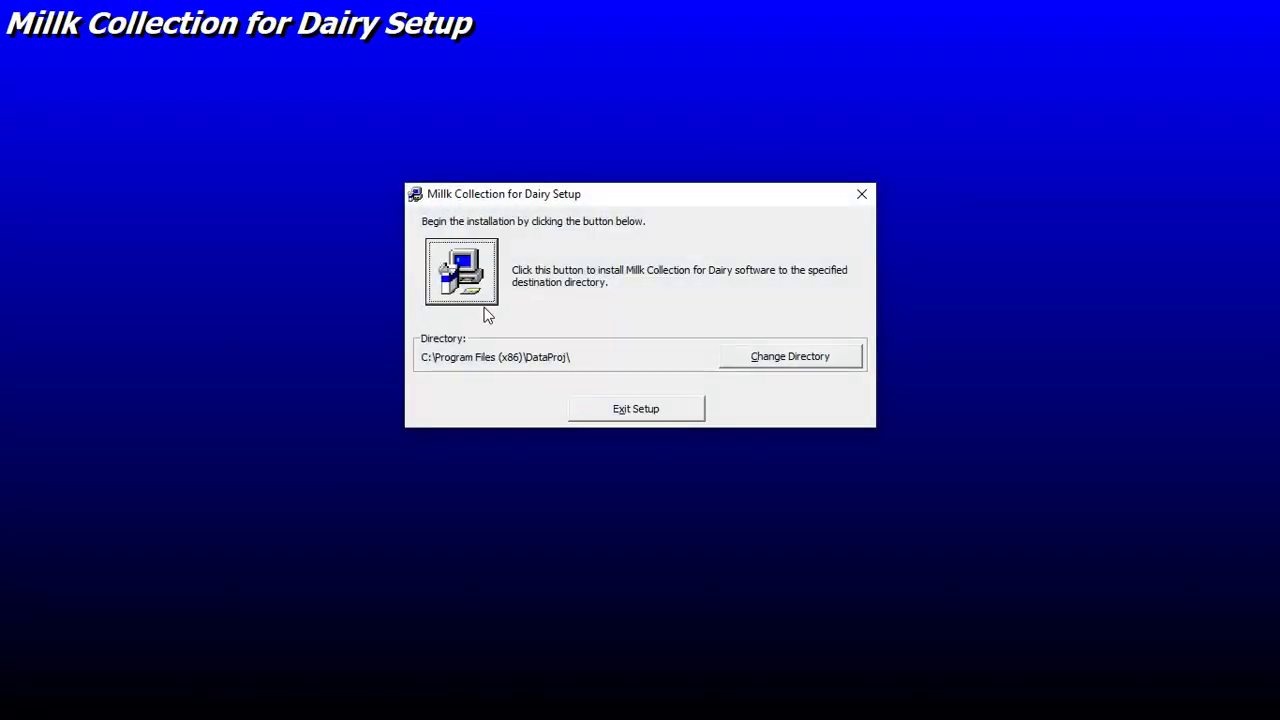
pyautogui.click(477, 293)
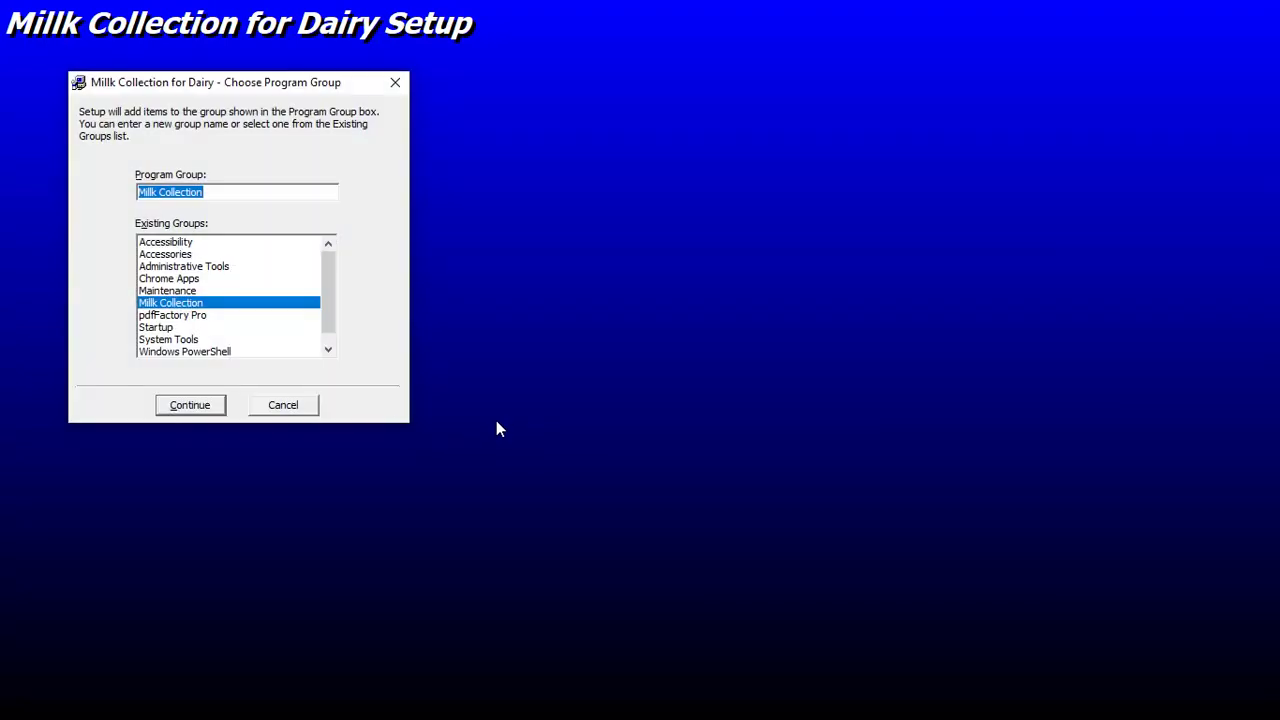
pyautogui.click(191, 407)
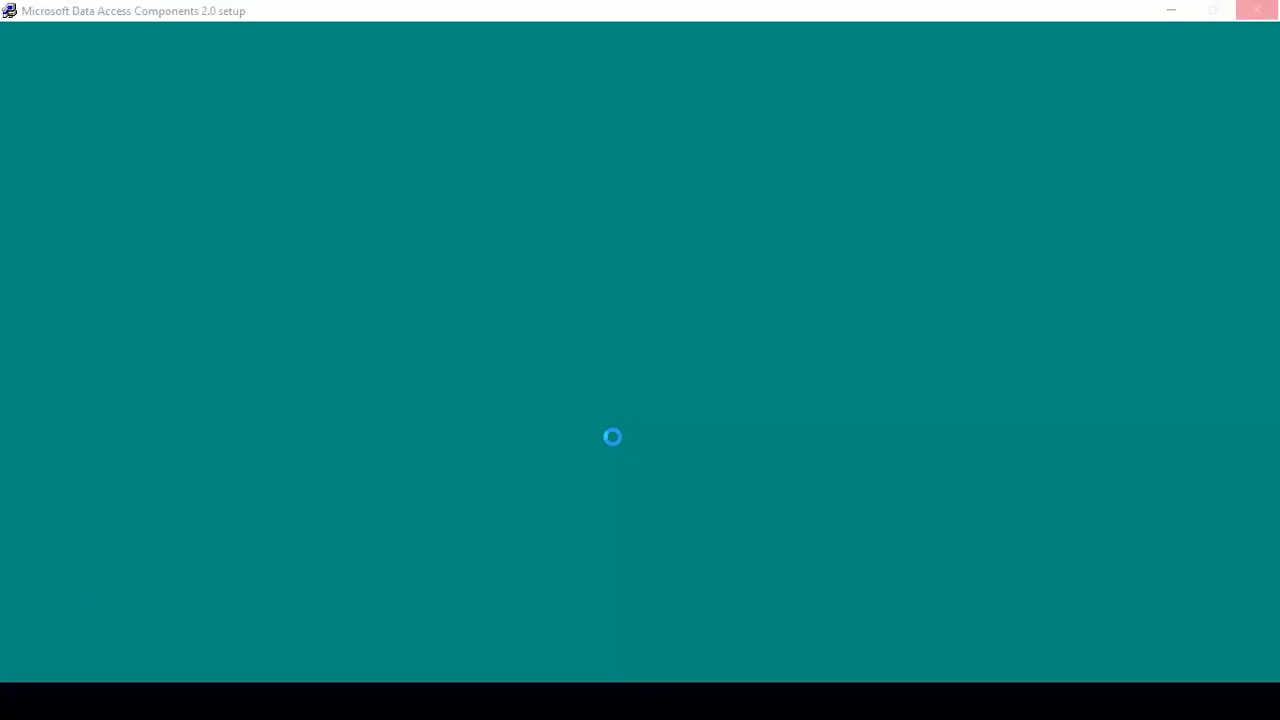
pyautogui.hotkey('alt', 'Tab')
pyautogui.hotkey('alt', 'Tab')
pyautogui.hotkey('alt', 'Tab')
pyautogui.hotkey('alt', 'Tab')
pyautogui.hotkey('alt', 'Tab')
pyautogui.hotkey('alt', 'Tab')
pyautogui.hotkey('alt', 'Tab')
pyautogui.hotkey('alt', 'Tab')
pyautogui.hotkey('alt', 'Tab')
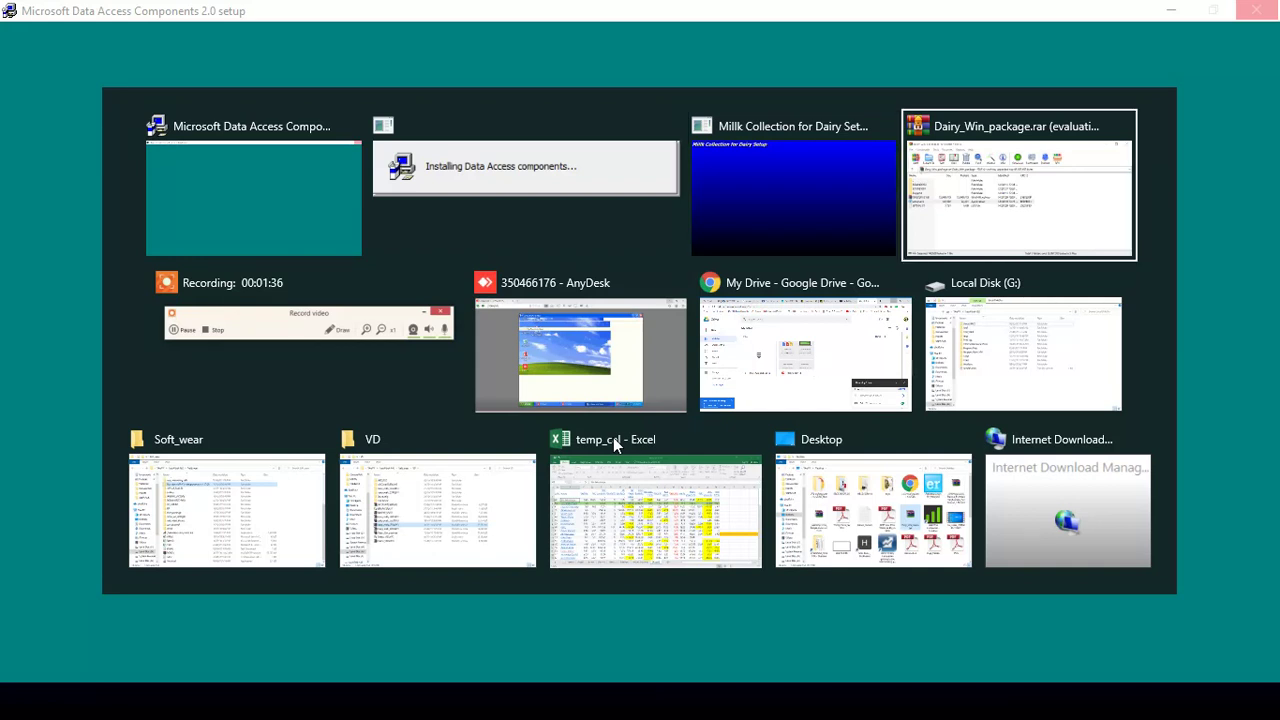
pyautogui.hotkey('alt', 'Tab')
pyautogui.hotkey('alt', 'Tab')
pyautogui.hotkey('alt', 'Tab')
pyautogui.hotkey('alt', 'Tab')
pyautogui.hotkey('alt', 'Tab')
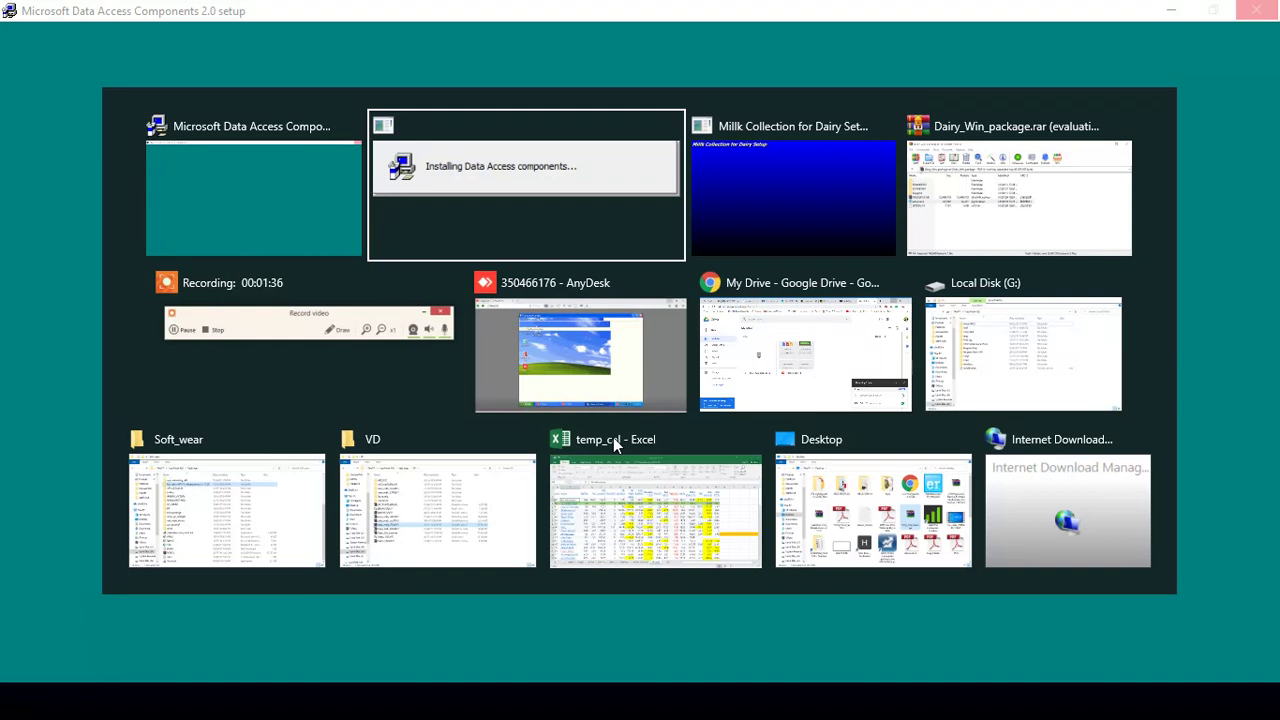
pyautogui.hotkey('alt', 'Tab')
pyautogui.hotkey('alt', 'Tab')
pyautogui.hotkey('alt', 'Tab')
pyautogui.hotkey('alt', 'Tab')
pyautogui.hotkey('alt', 'Tab')
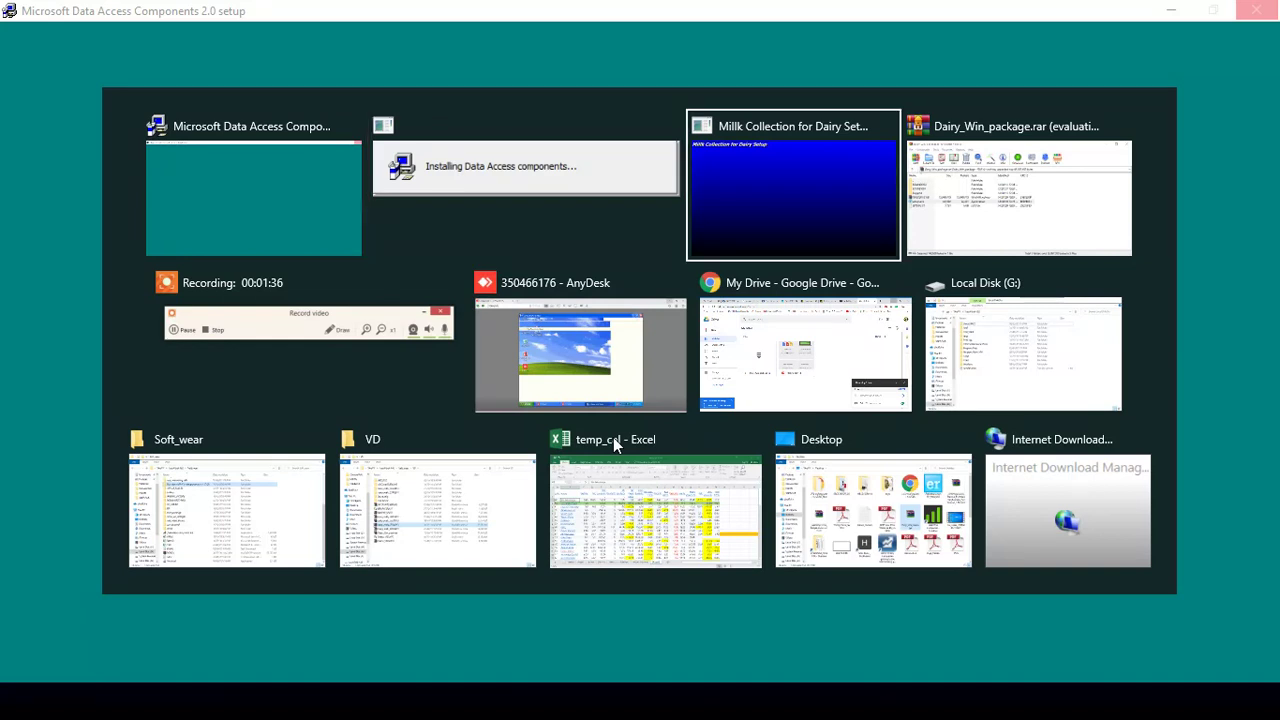
pyautogui.hotkey('alt', 'Tab')
pyautogui.hotkey('alt', 'Tab')
pyautogui.hotkey('alt', 'Tab')
pyautogui.hotkey('alt', 'Tab')
pyautogui.hotkey('alt', 'Tab')
pyautogui.hotkey('alt', 'Tab')
pyautogui.hotkey('alt', 'Tab')
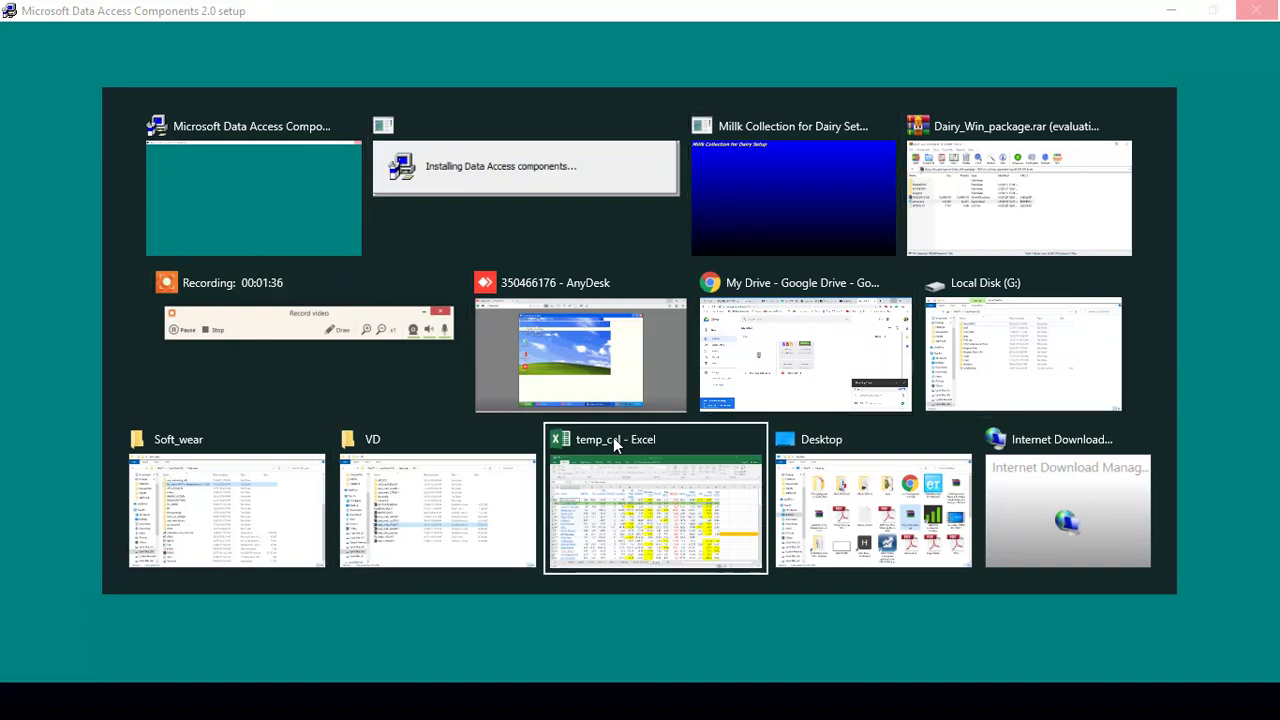
pyautogui.hotkey('alt', 'Tab')
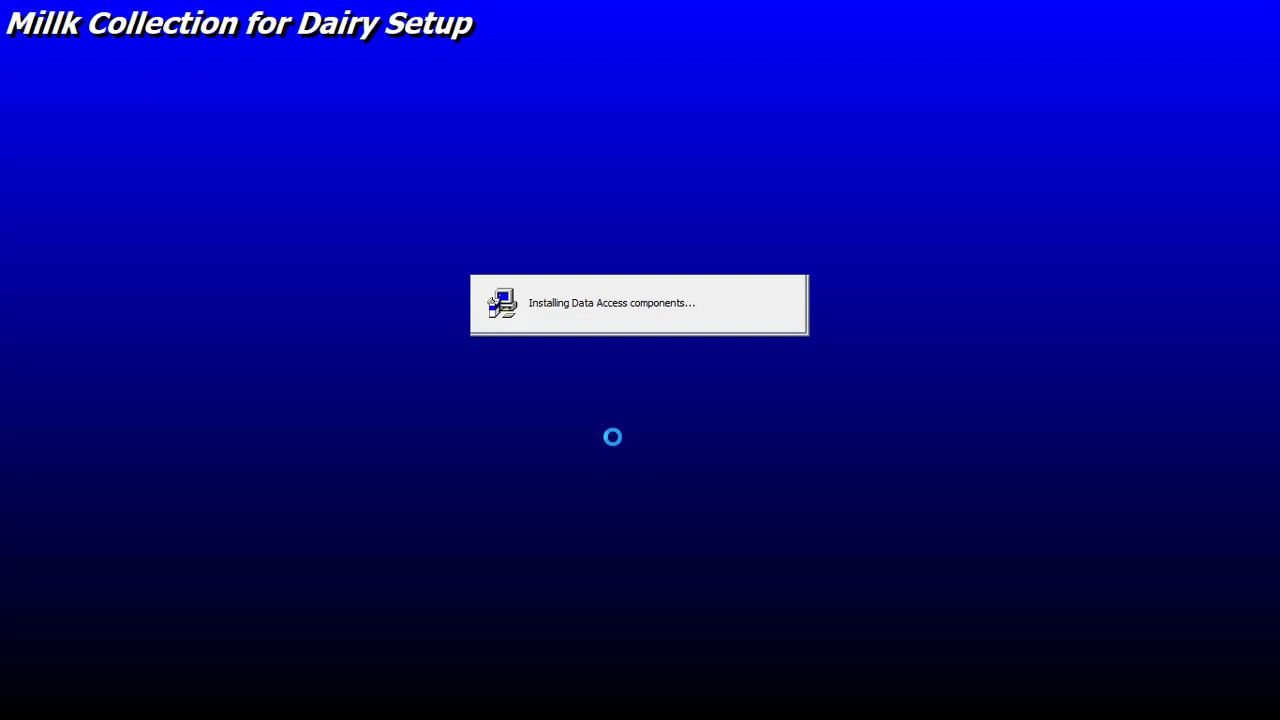
pyautogui.hotkey('alt', 'Tab')
pyautogui.hotkey('alt', 'Tab')
pyautogui.hotkey('alt', 'Tab')
pyautogui.hotkey('alt', 'Tab')
pyautogui.hotkey('alt', 'Tab')
pyautogui.hotkey('alt', 'Tab')
pyautogui.hotkey('alt', 'Tab')
pyautogui.hotkey('alt', 'Tab')
pyautogui.hotkey('alt', 'Tab')
pyautogui.hotkey('alt', 'Tab')
pyautogui.hotkey('alt', 'Tab')
pyautogui.hotkey('alt', 'Tab')
pyautogui.hotkey('alt', 'Tab')
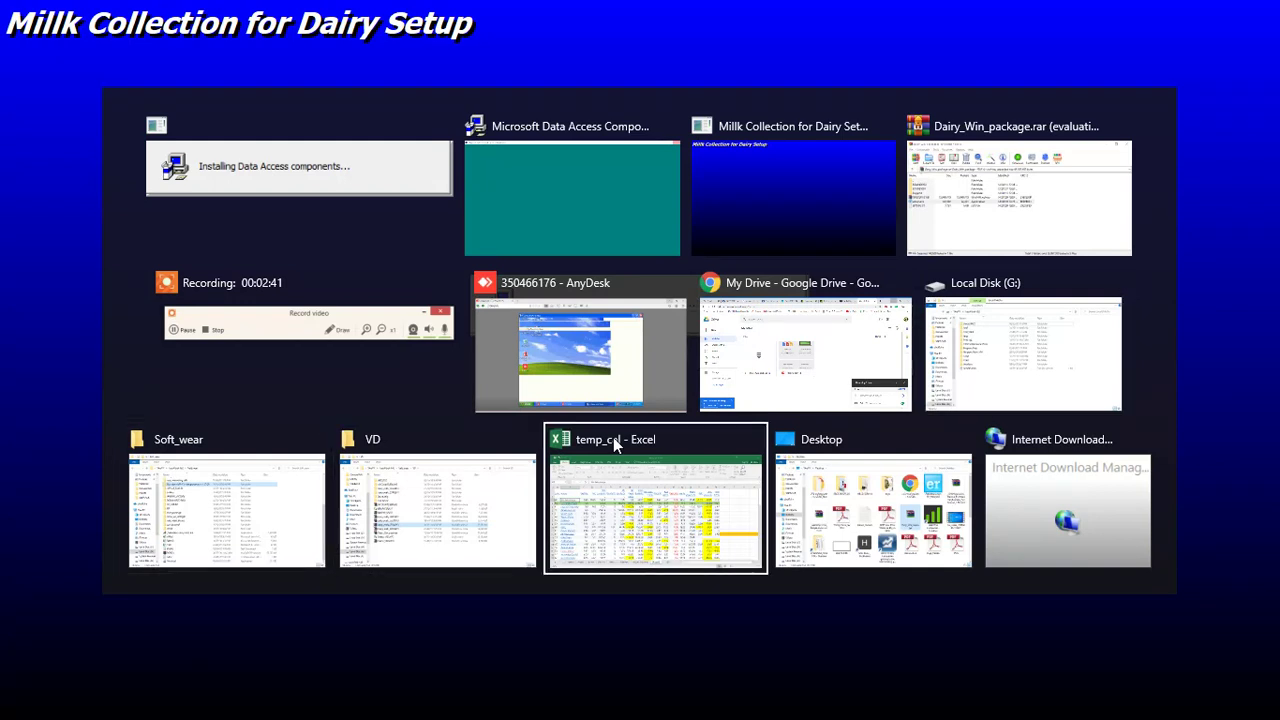
pyautogui.hotkey('alt', 'Tab')
pyautogui.hotkey('alt', 'Tab')
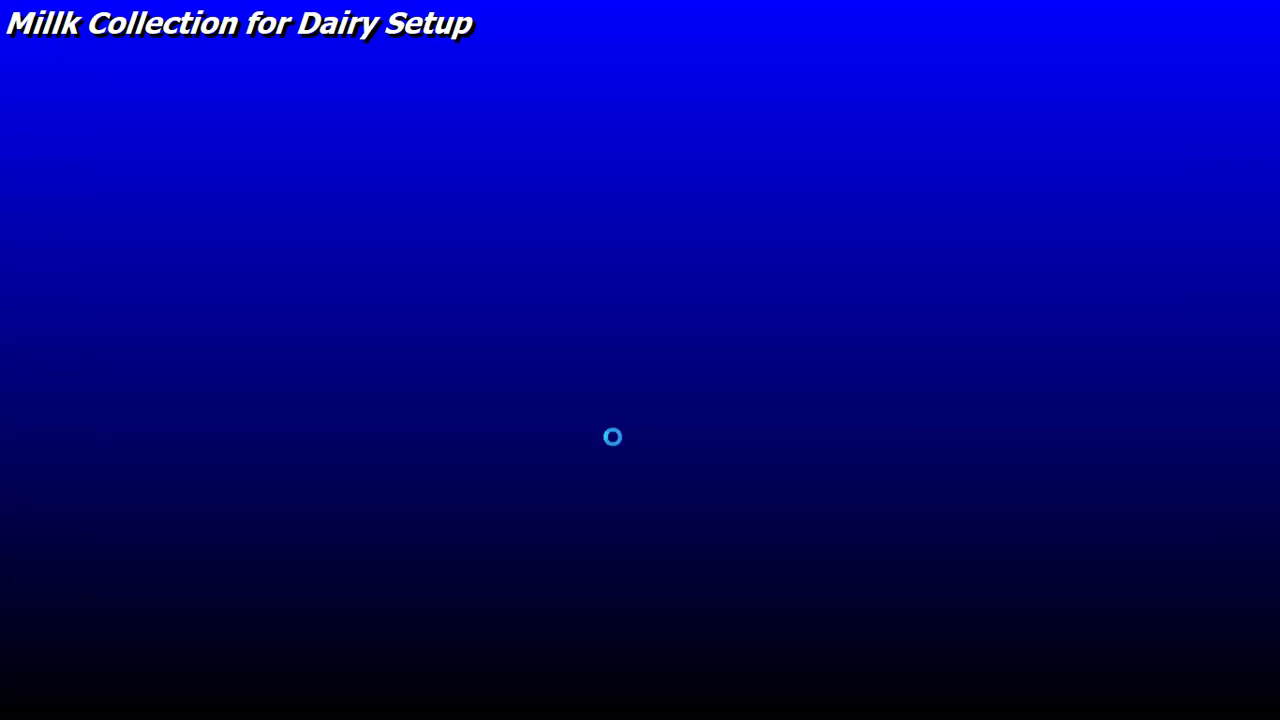
pyautogui.hotkey('alt', 'Tab')
pyautogui.hotkey('alt', 'Tab')
pyautogui.hotkey('alt', 'Tab')
pyautogui.hotkey('alt', 'Tab')
pyautogui.hotkey('alt', 'Tab')
pyautogui.hotkey('alt', 'Tab')
pyautogui.hotkey('alt', 'Tab')
pyautogui.hotkey('alt', 'Tab')
pyautogui.hotkey('alt', 'Tab')
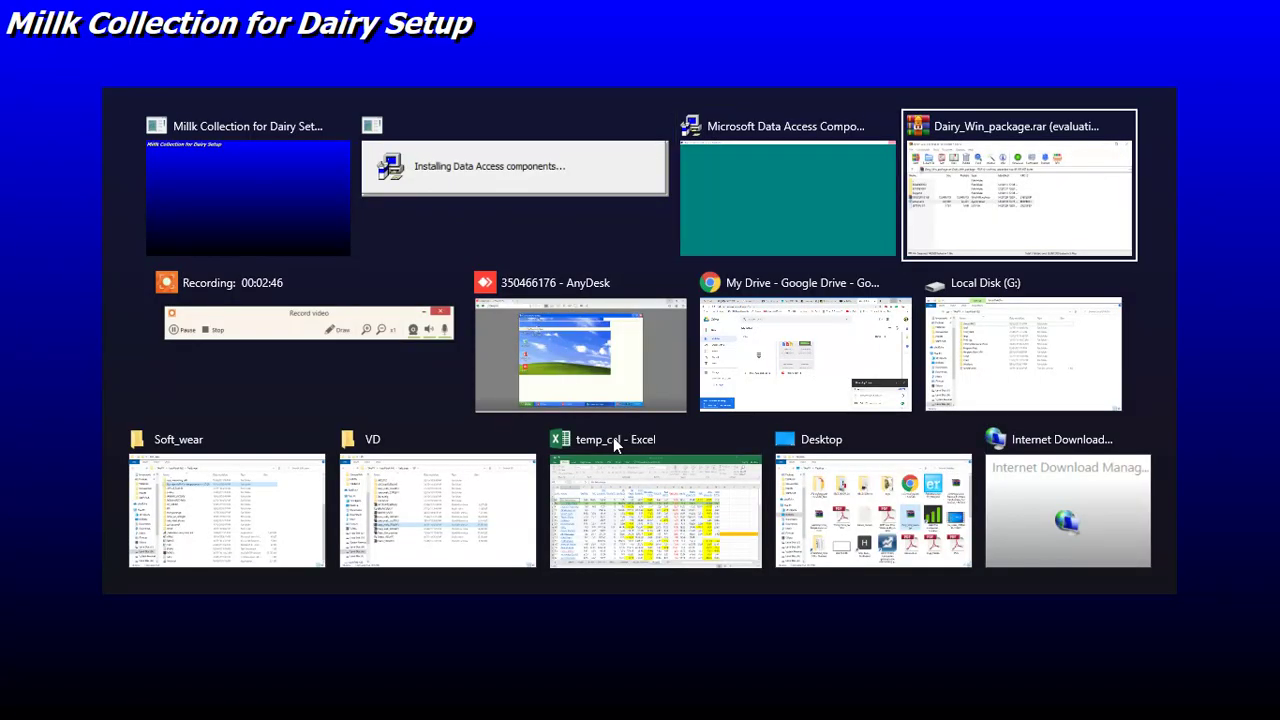
pyautogui.hotkey('alt', 'Tab')
pyautogui.hotkey('alt', 'Tab')
pyautogui.hotkey('alt', 'Tab')
pyautogui.hotkey('alt', 'Tab')
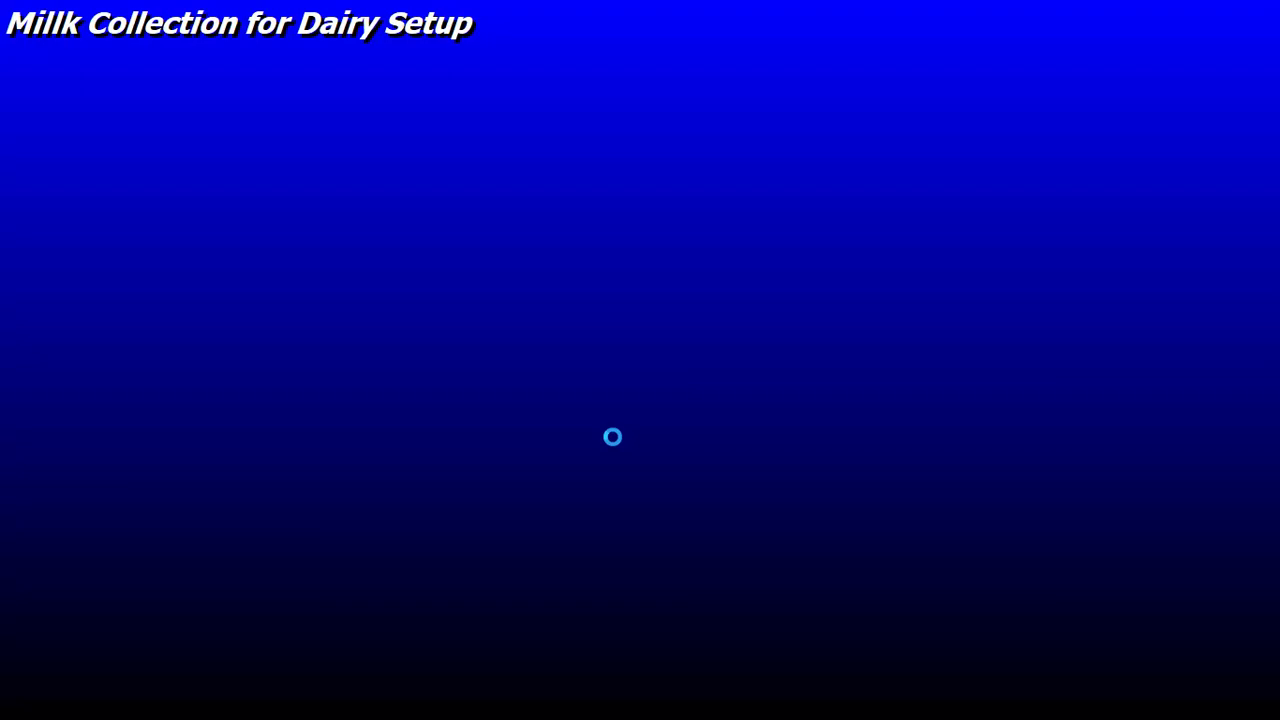
pyautogui.hotkey('alt', 'Tab')
pyautogui.hotkey('alt', 'Tab')
pyautogui.hotkey('alt', 'Tab')
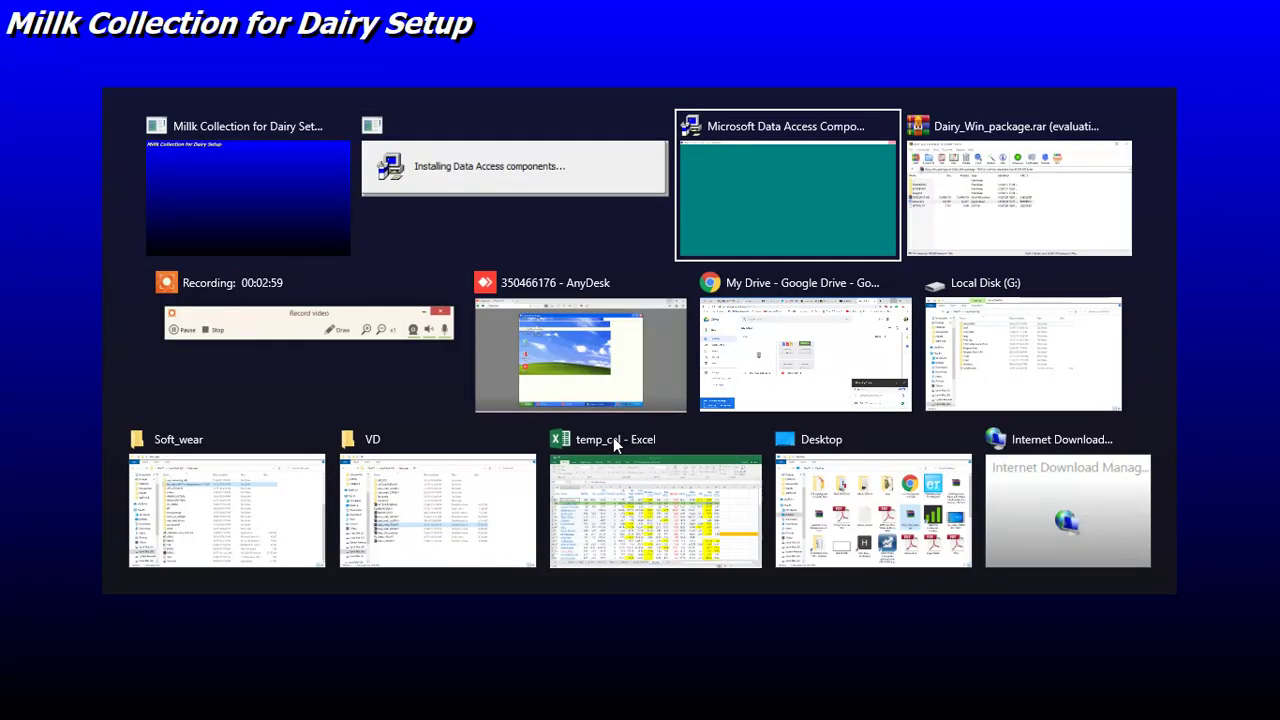
pyautogui.hotkey('alt', 'Tab')
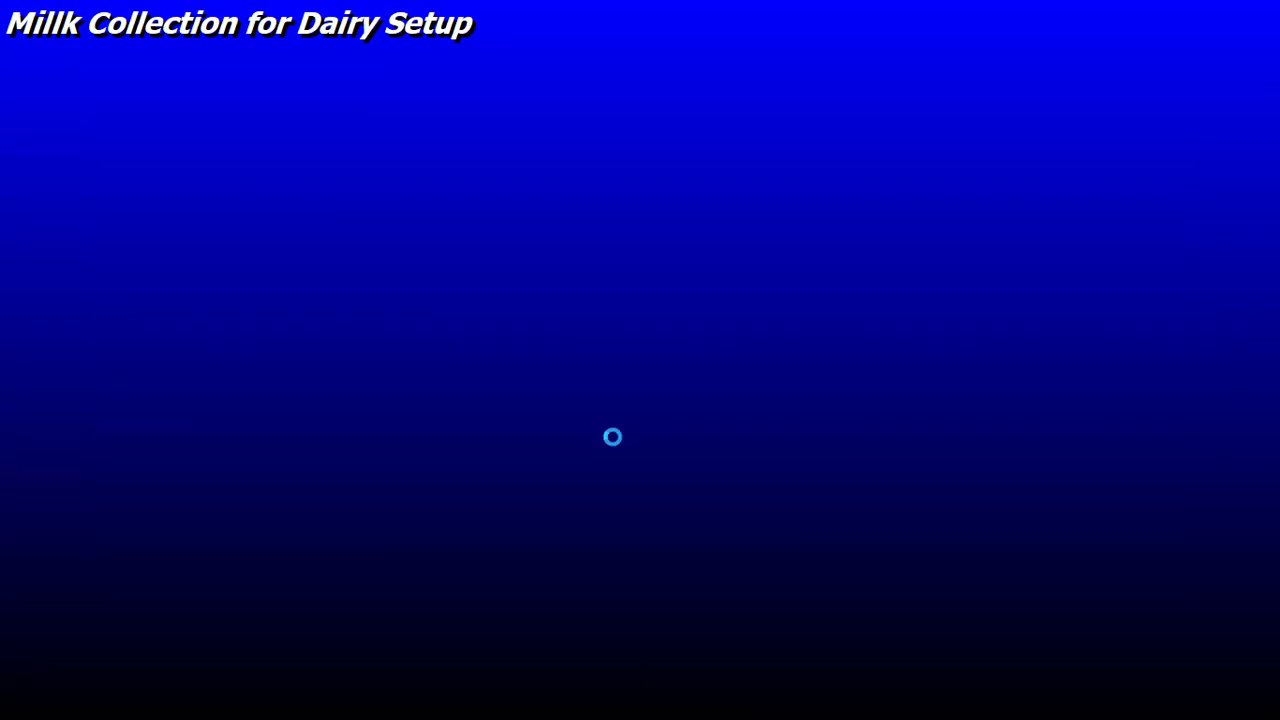
# Keep the existing COMCT332.OCX, answer No to All at the MSSTDFMT.DLL version conflict, and finish the setup
pyautogui.click(673, 693)
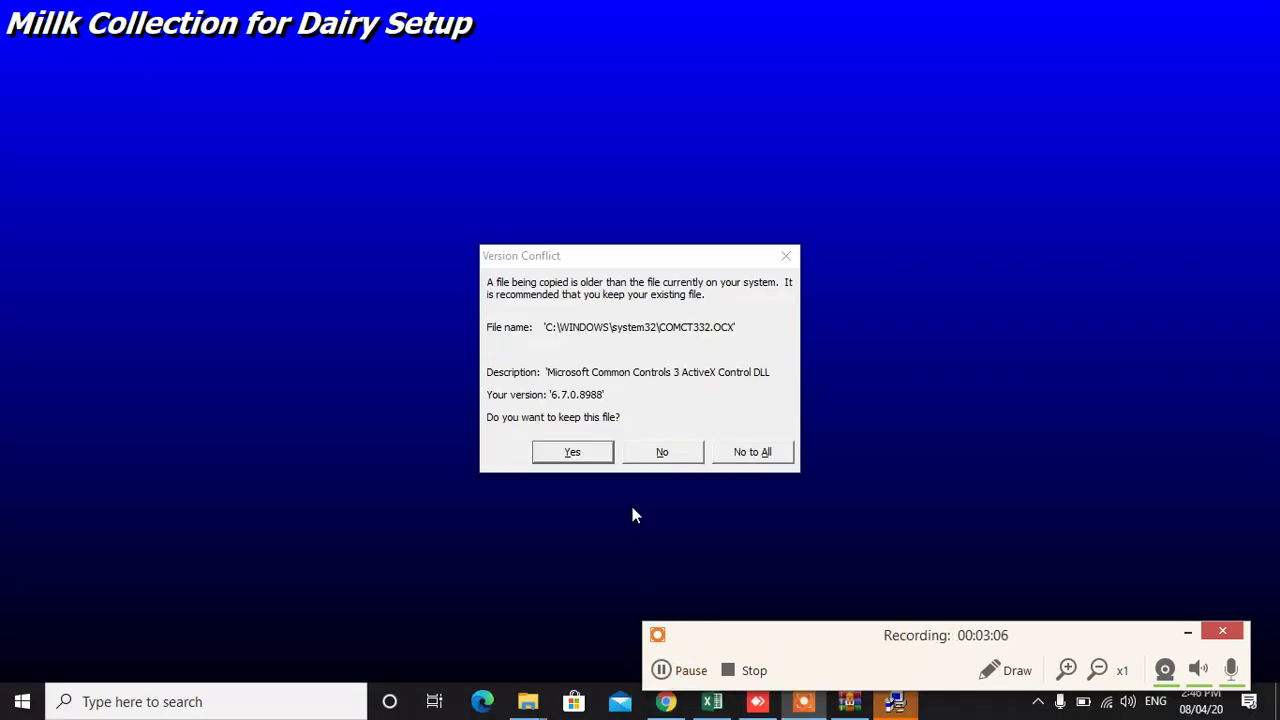
pyautogui.click(596, 456)
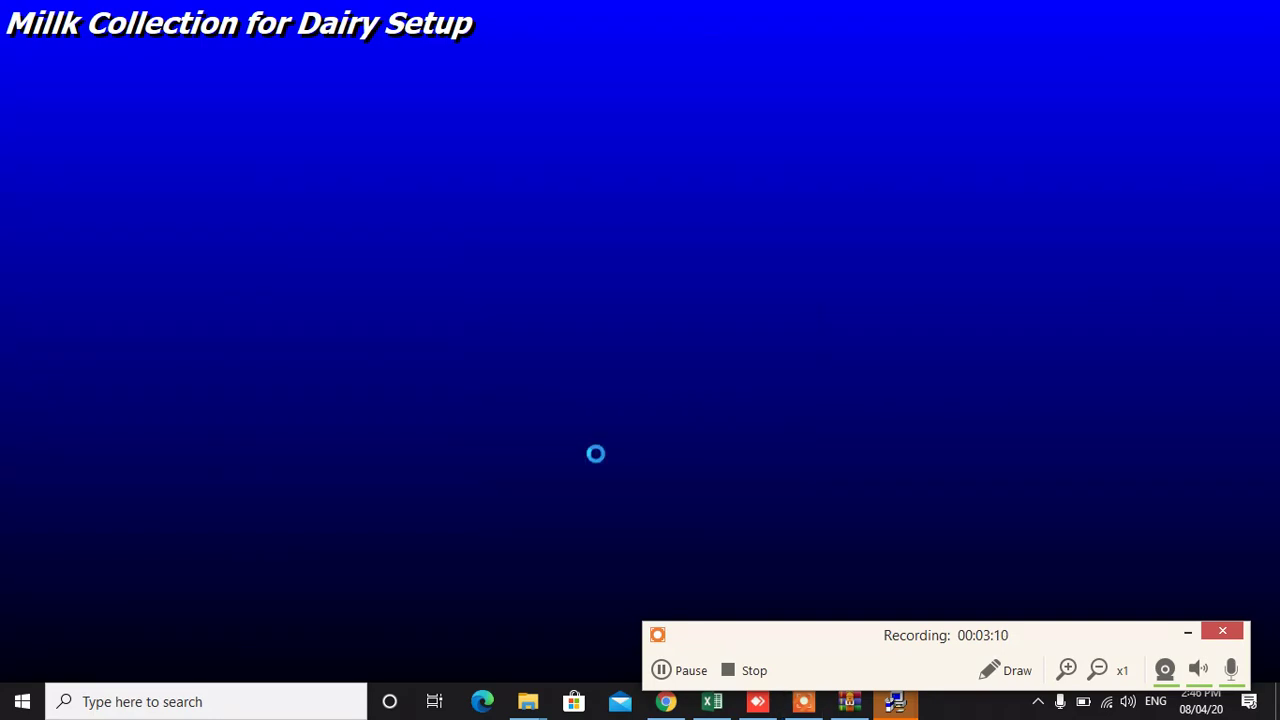
pyautogui.click(596, 456)
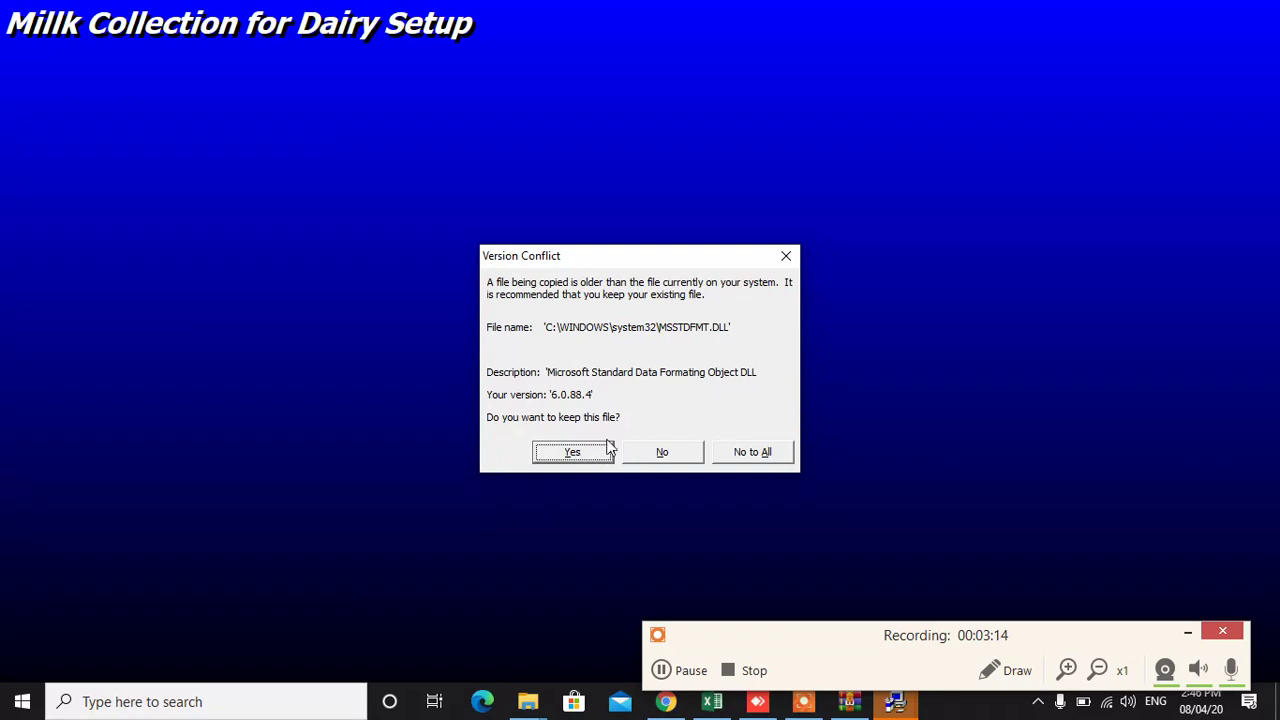
pyautogui.click(743, 458)
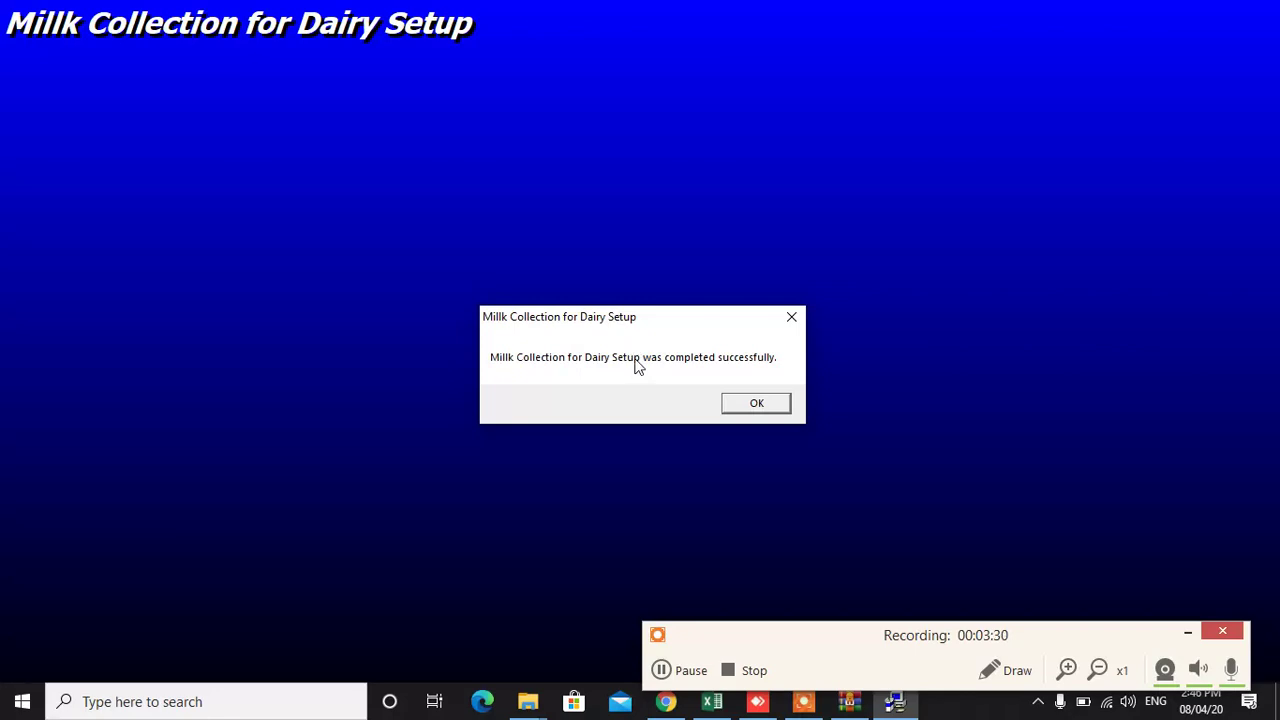
pyautogui.click(731, 407)
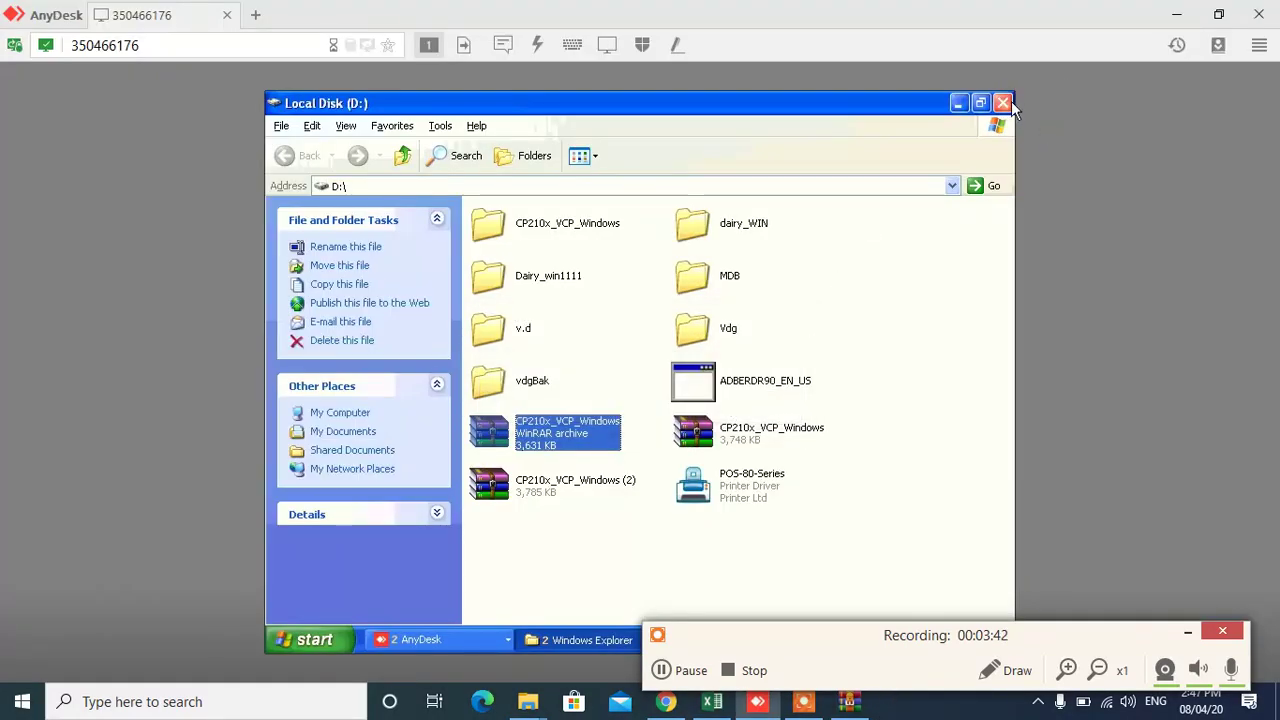
# Clear the desktop by minimizing the AnyDesk, VD folder and browser windows and closing the Dairy_Win_package archive
pyautogui.click(1179, 16)
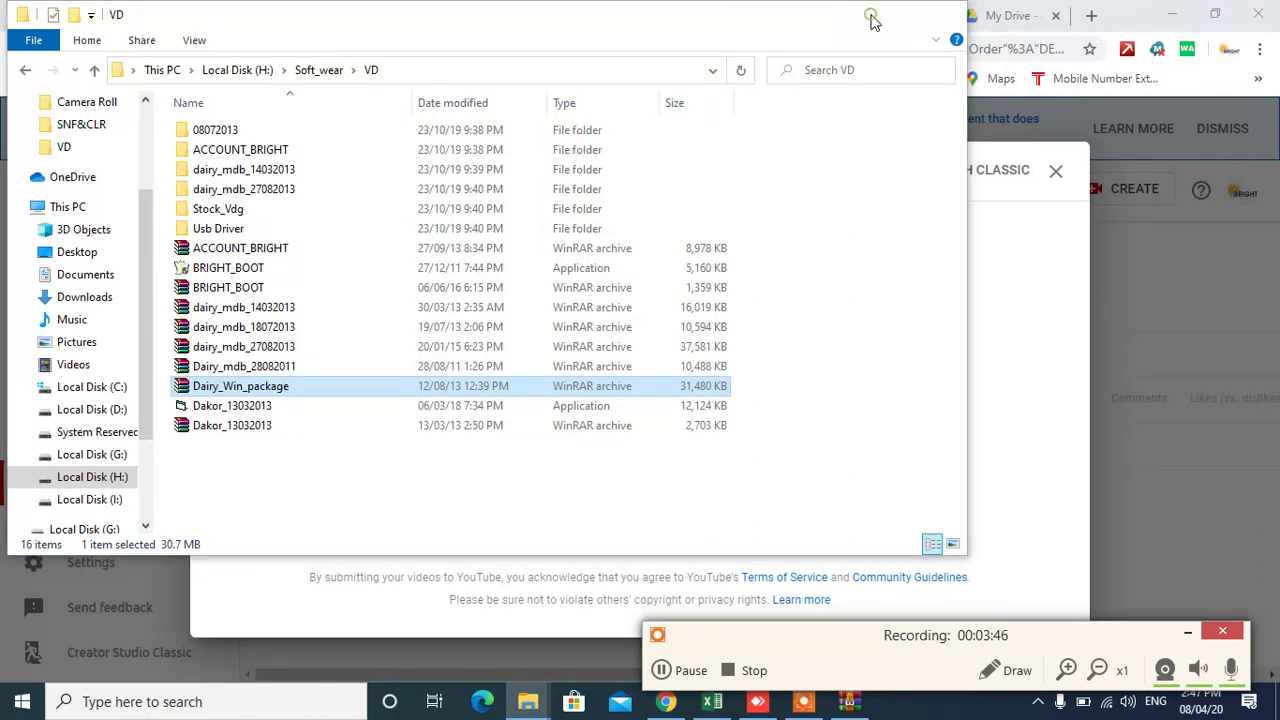
pyautogui.click(870, 18)
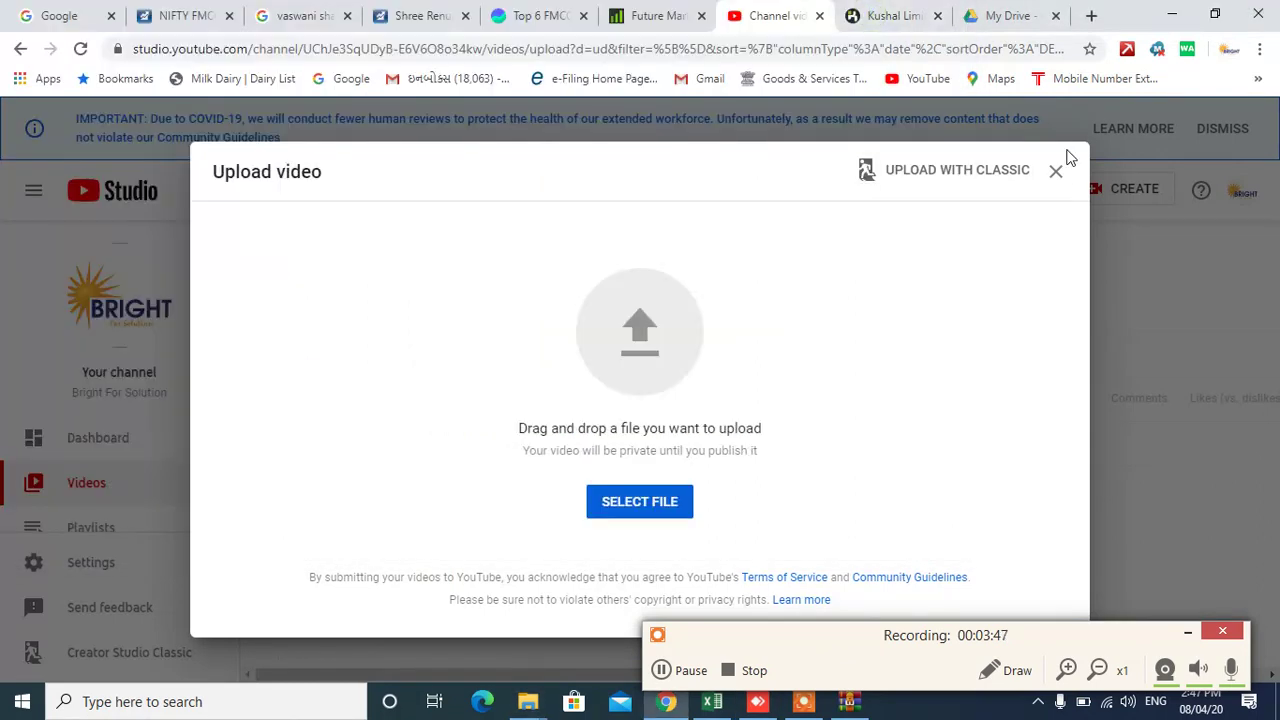
pyautogui.click(1172, 17)
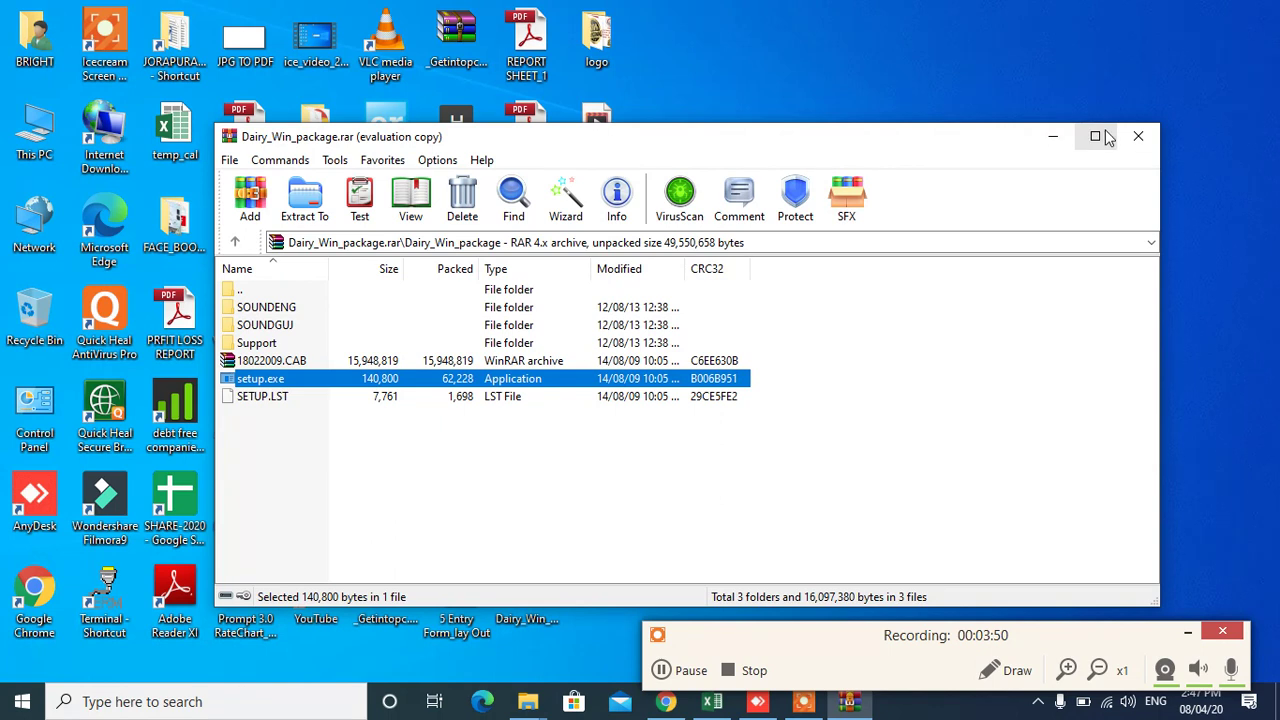
pyautogui.click(1135, 137)
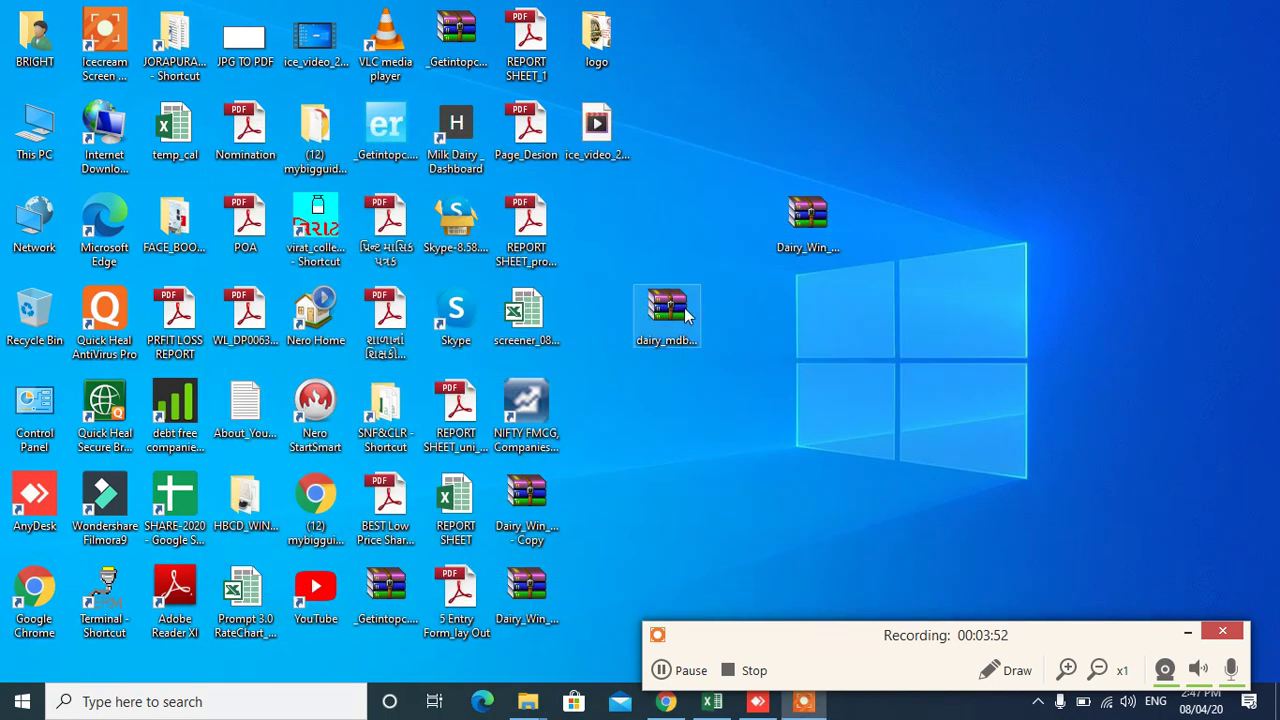
# Extract the dairy_mdb_27082013 archive directly onto the desktop
pyautogui.click(670, 318)
pyautogui.rightClick(670, 318)
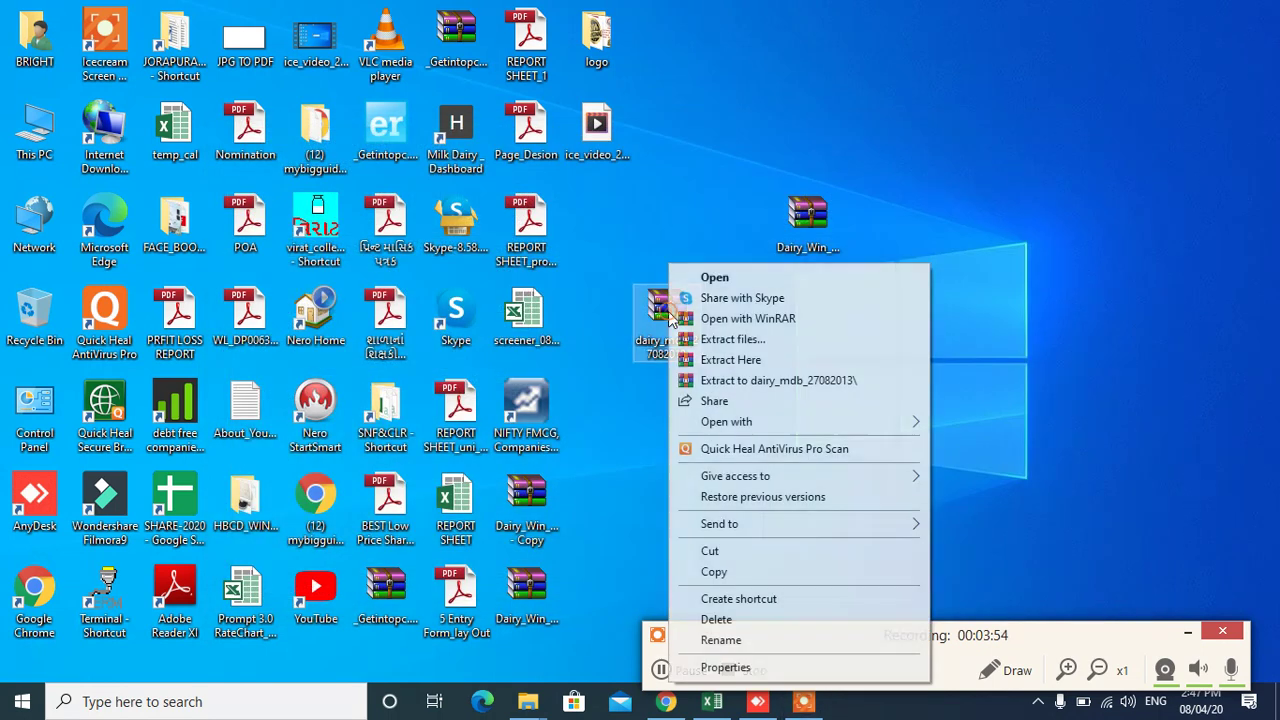
pyautogui.click(758, 362)
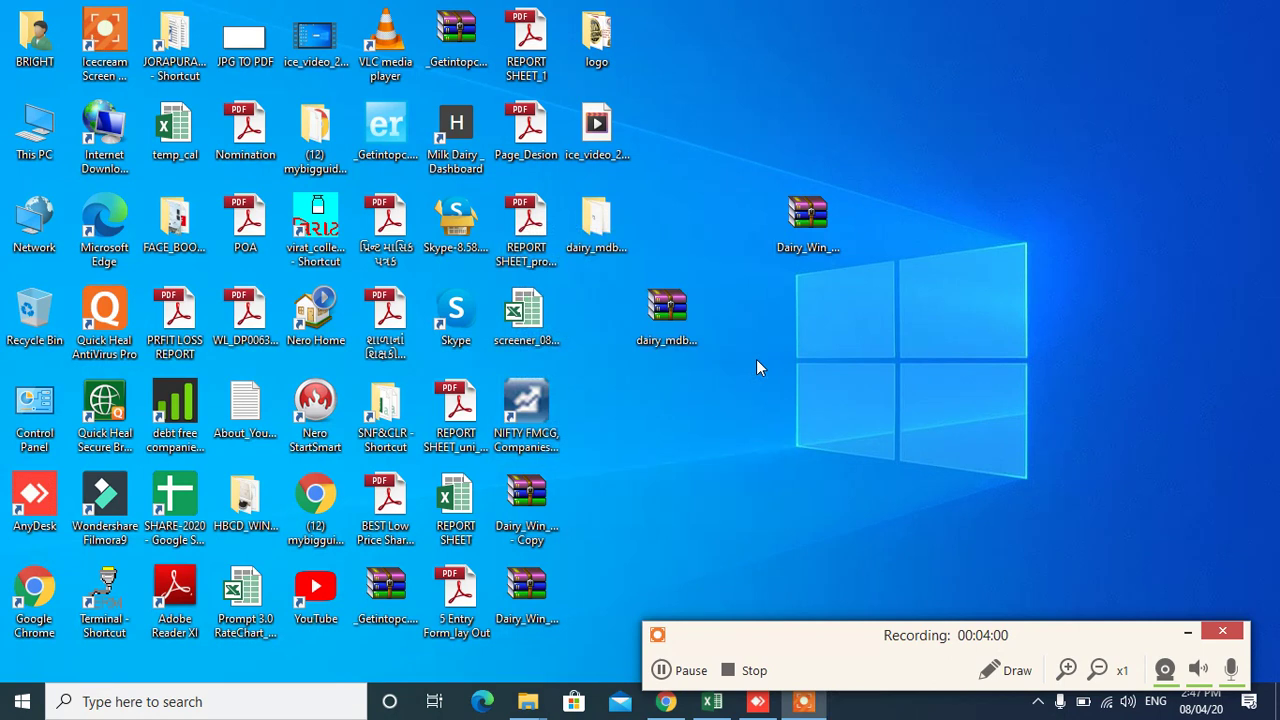
# Rename the extracted dairy_mdb_27082013 folder as Dairy_win
pyautogui.click(599, 231)
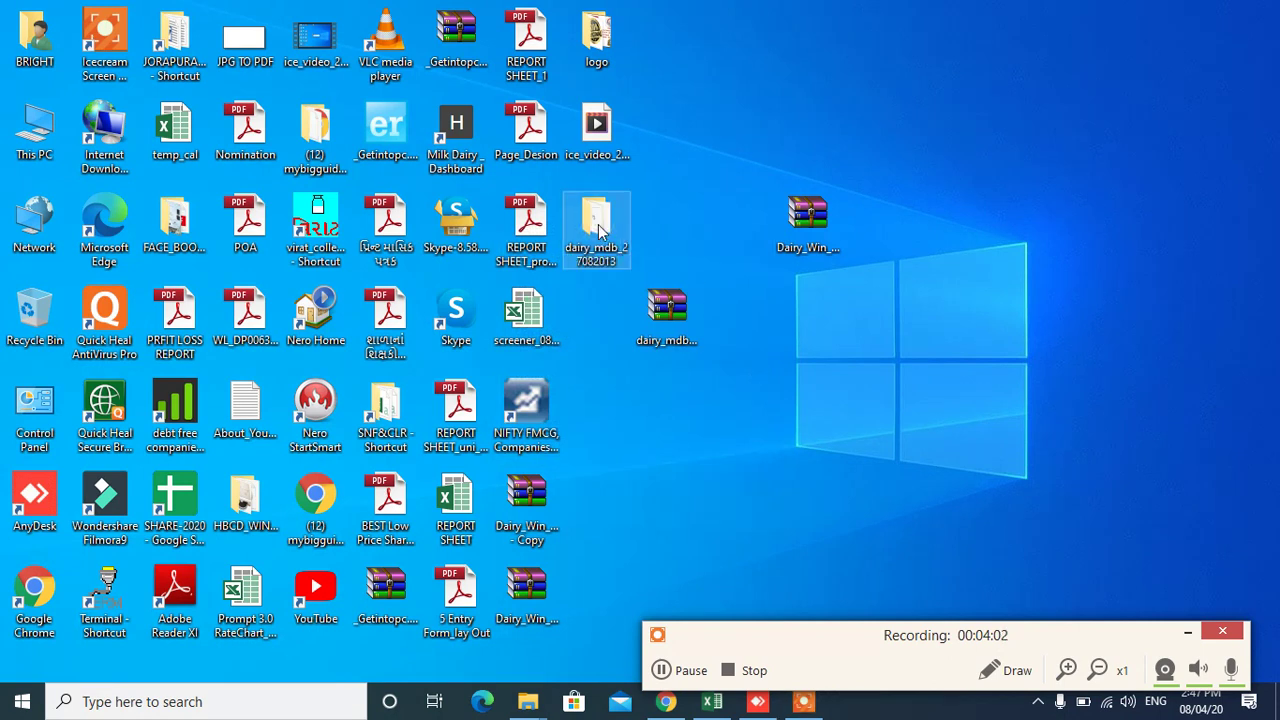
pyautogui.press('F2')
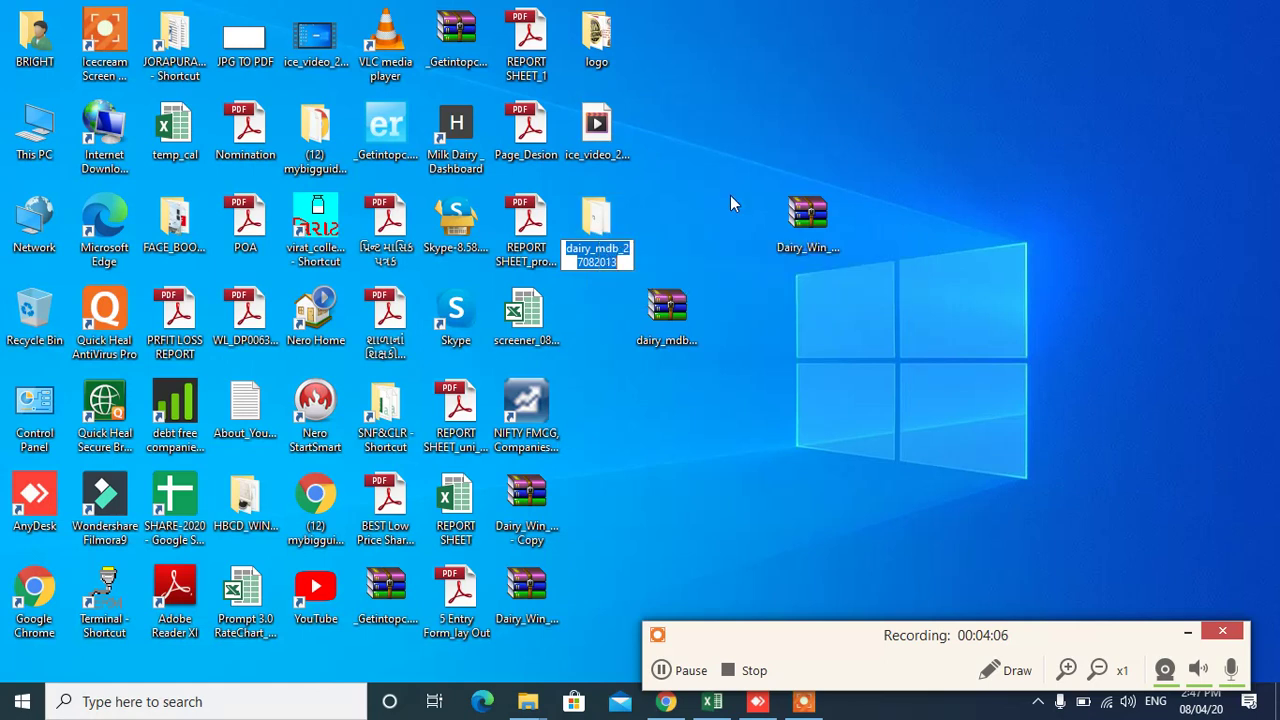
pyautogui.write('Dairy')
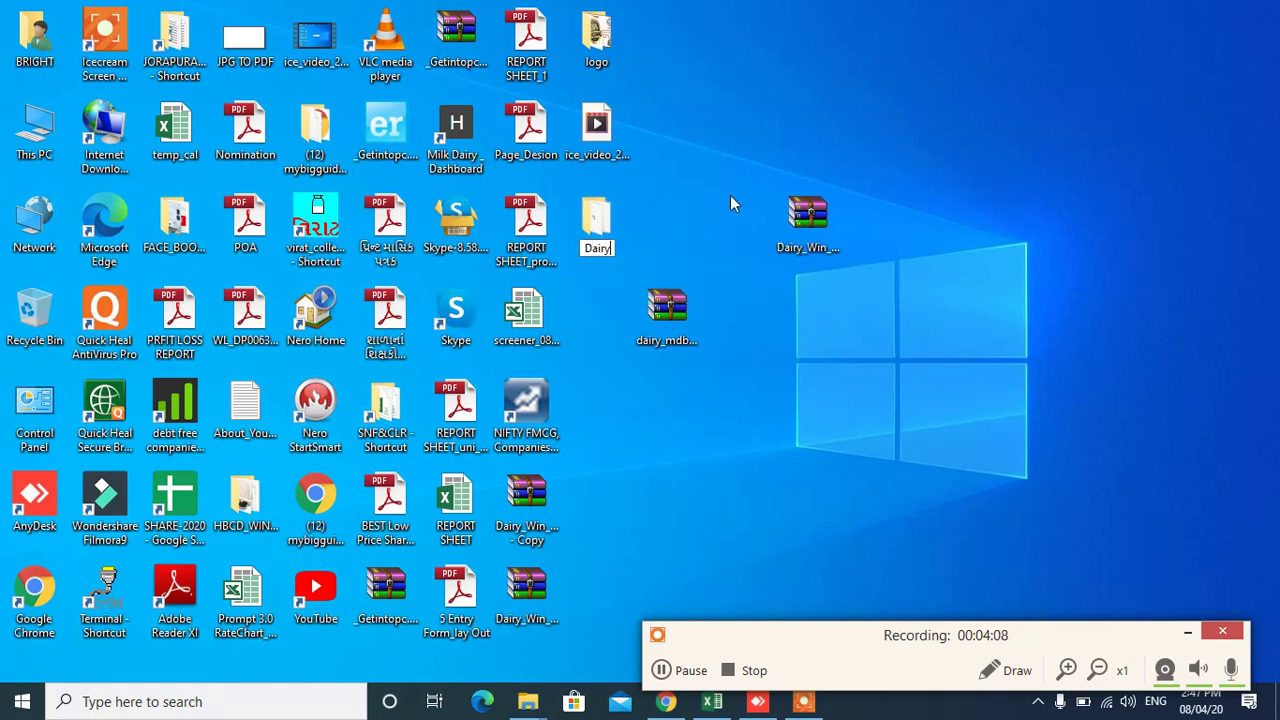
pyautogui.write('_win')
pyautogui.press('Return')
# Move the Dairy_win folder from the desktop to the root of Local Disk (D:)
pyautogui.rightClick(600, 216)
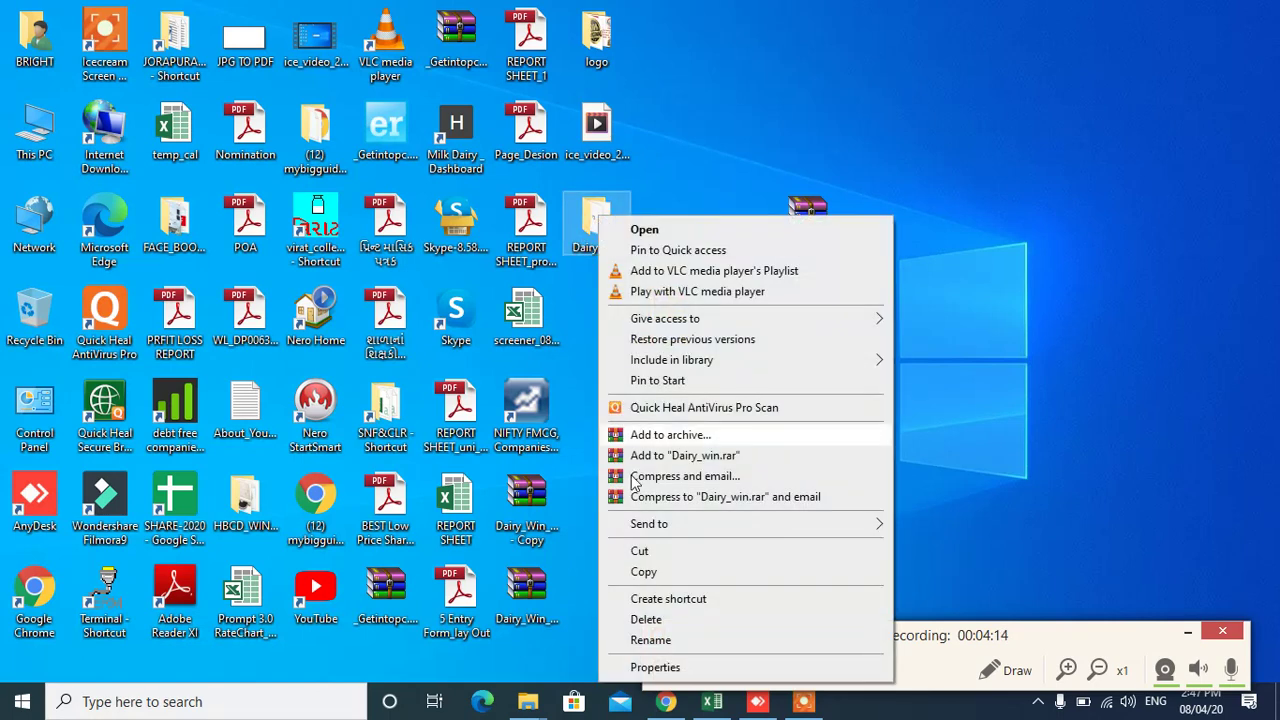
pyautogui.click(655, 556)
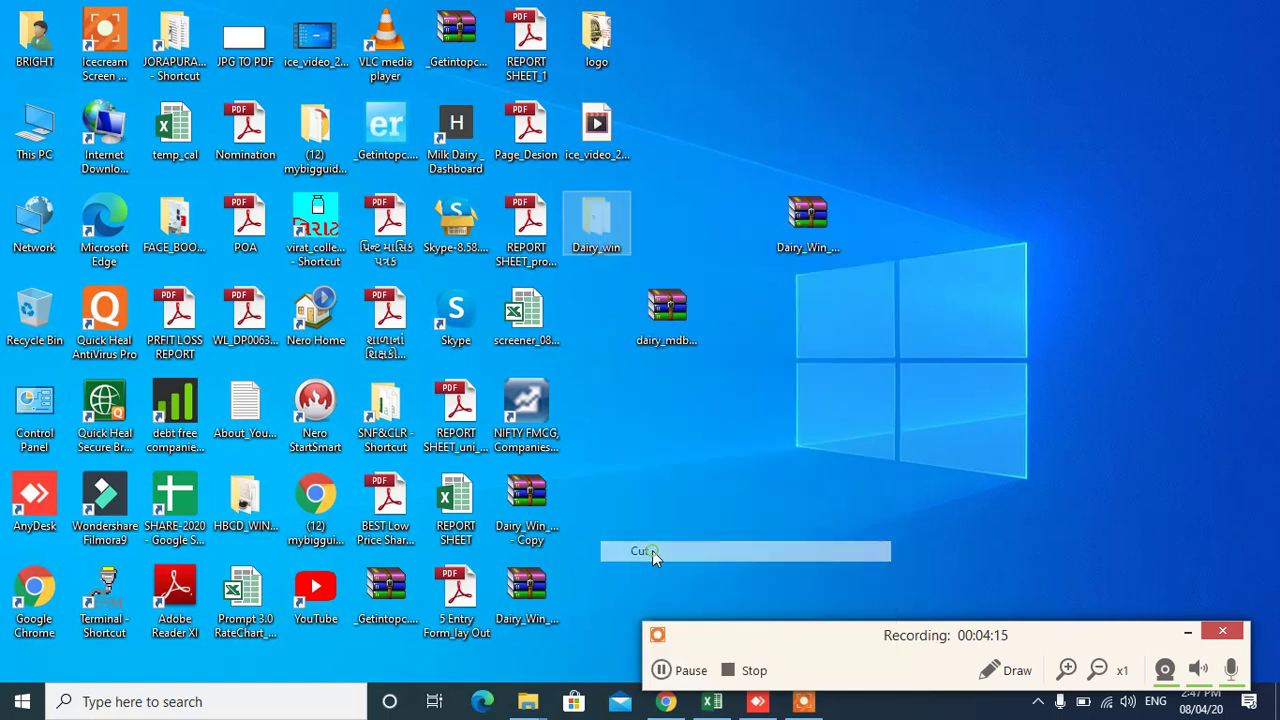
pyautogui.doubleClick(27, 148)
pyautogui.click(800, 390)
pyautogui.doubleClick(800, 390)
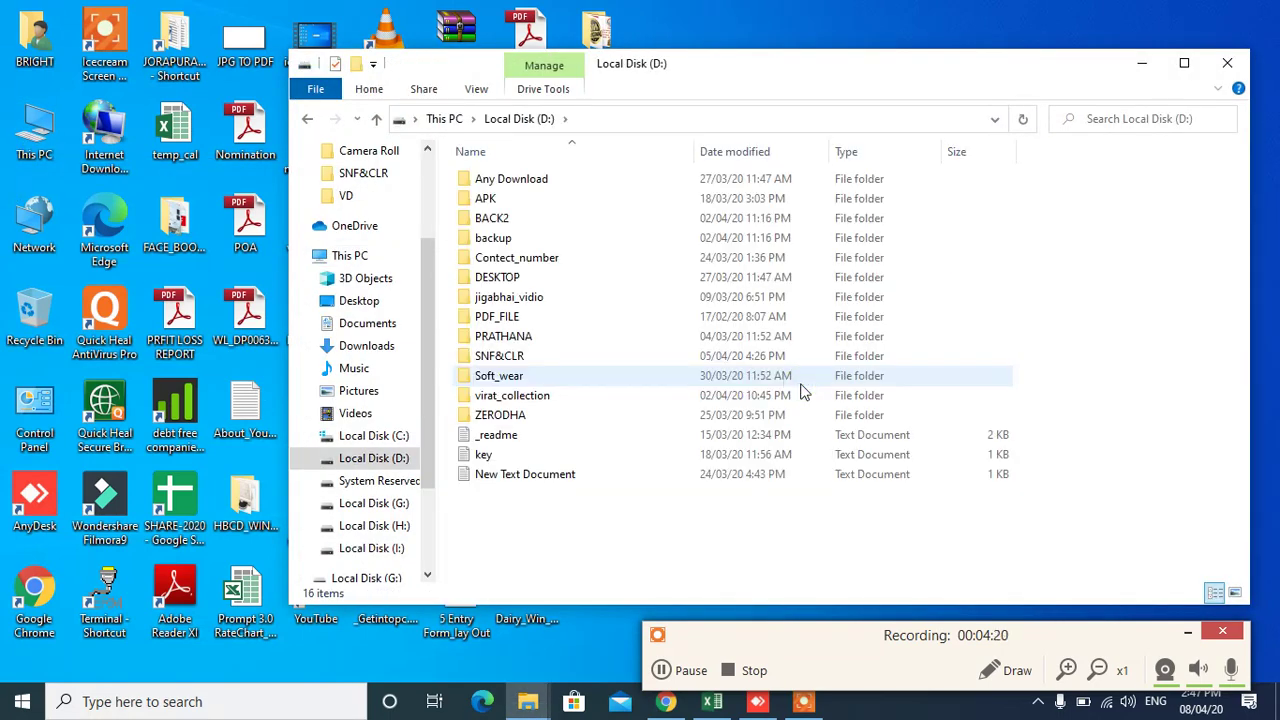
pyautogui.hotkey('ctrl', 'v')
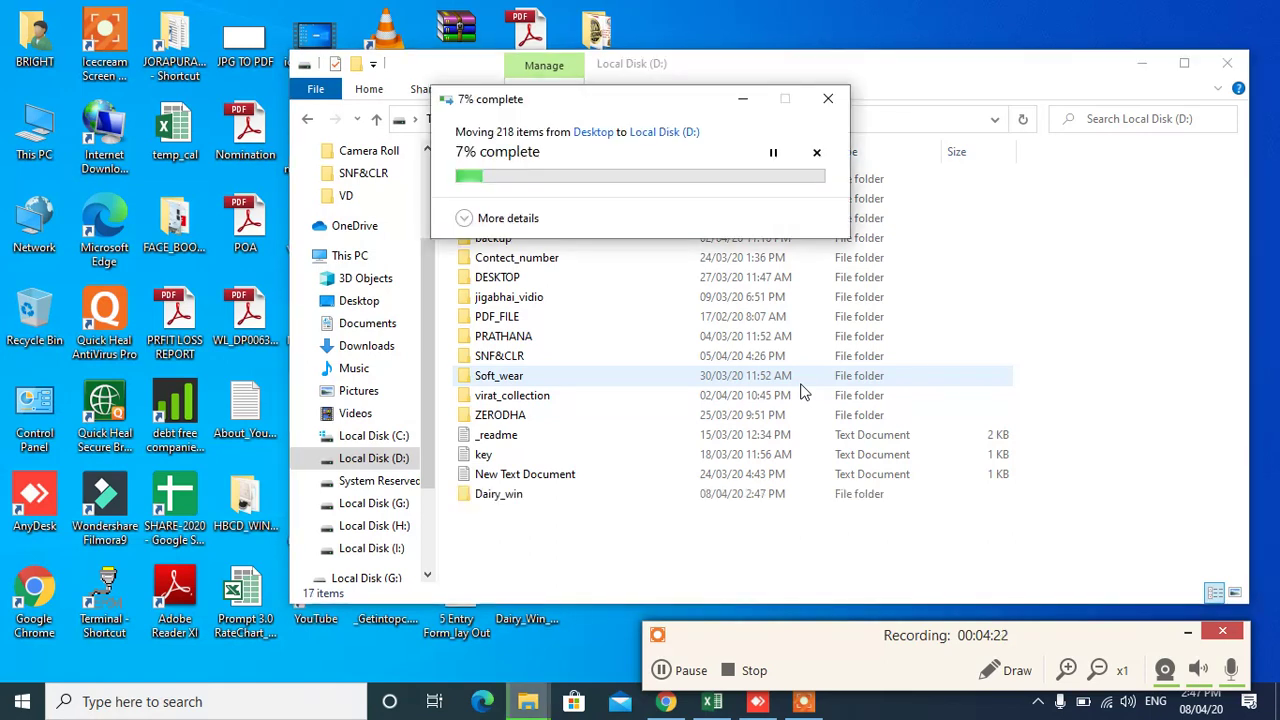
pyautogui.click(800, 385)
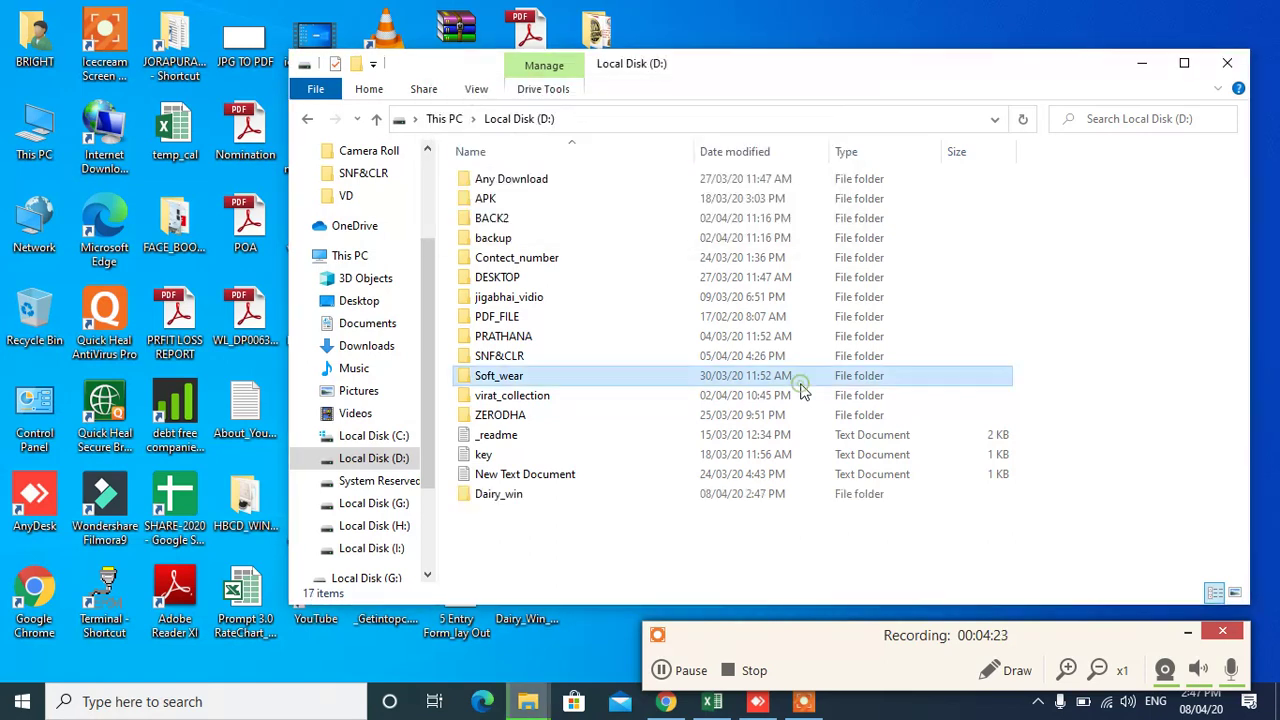
# Create a desktop shortcut to the Dakor_13032013 application in D:\Dairy_win and close the folder window
pyautogui.doubleClick(514, 494)
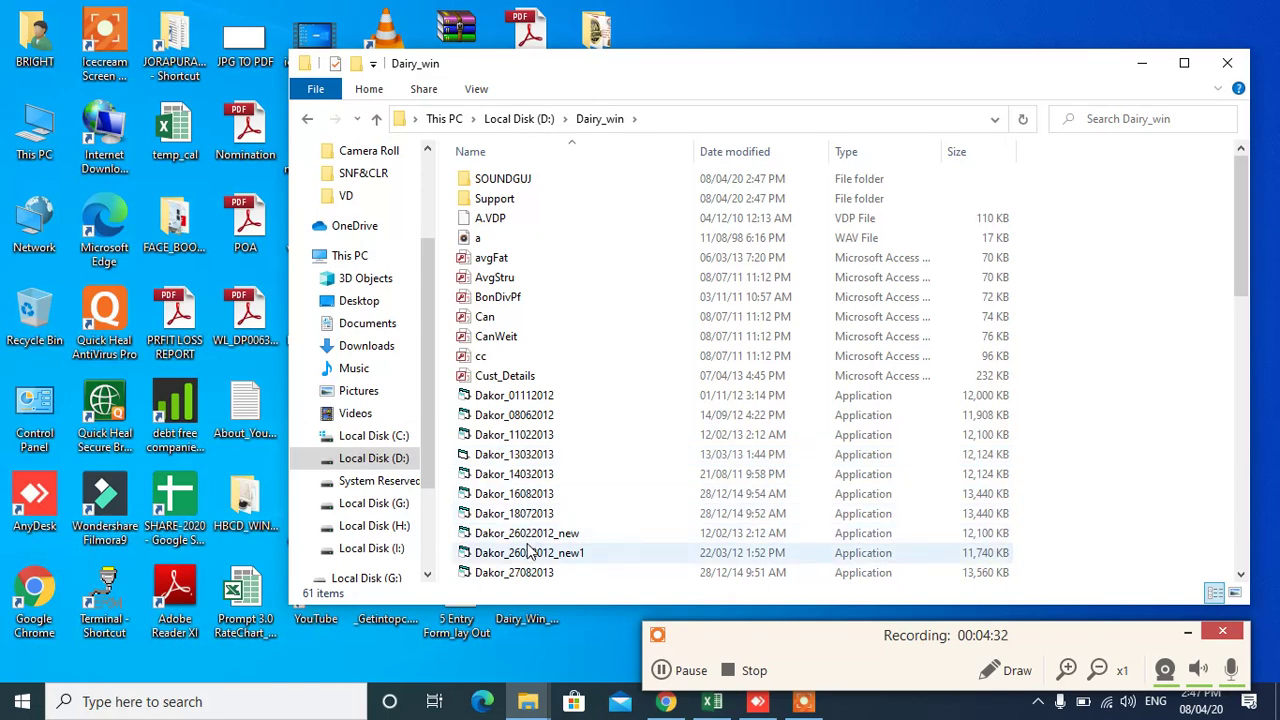
pyautogui.rightClick(527, 457)
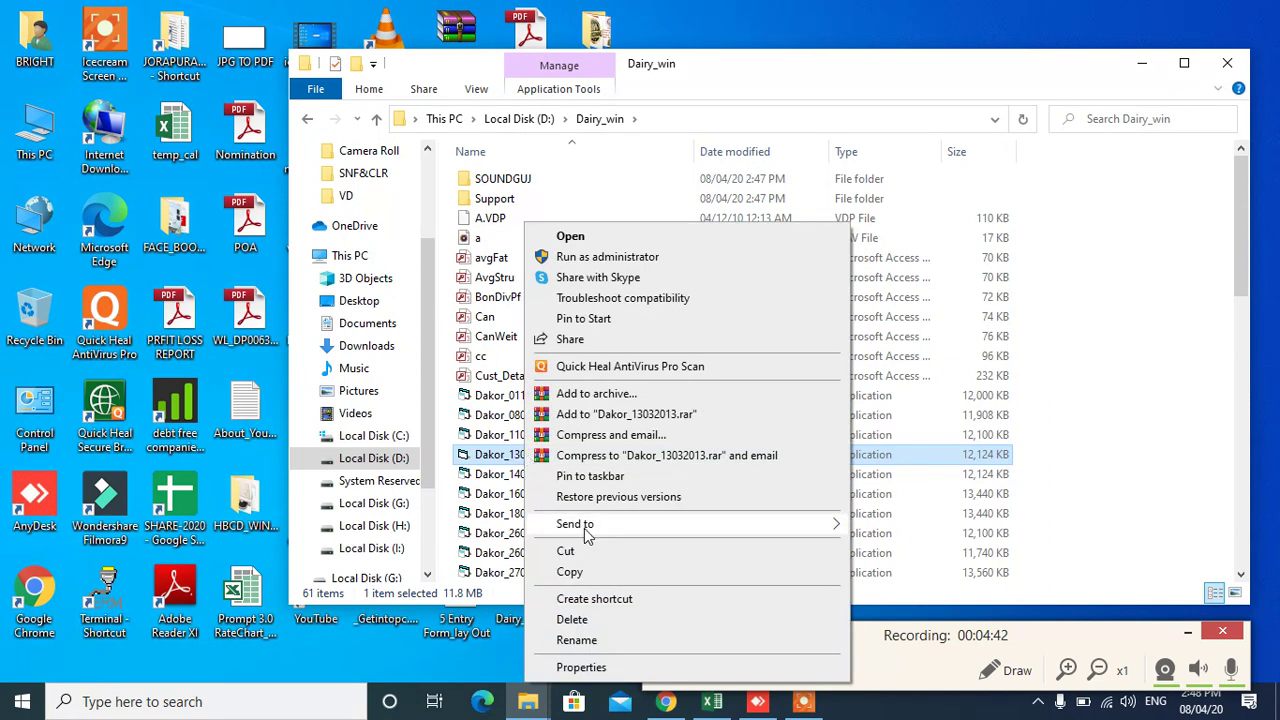
pyautogui.moveTo(585, 528)
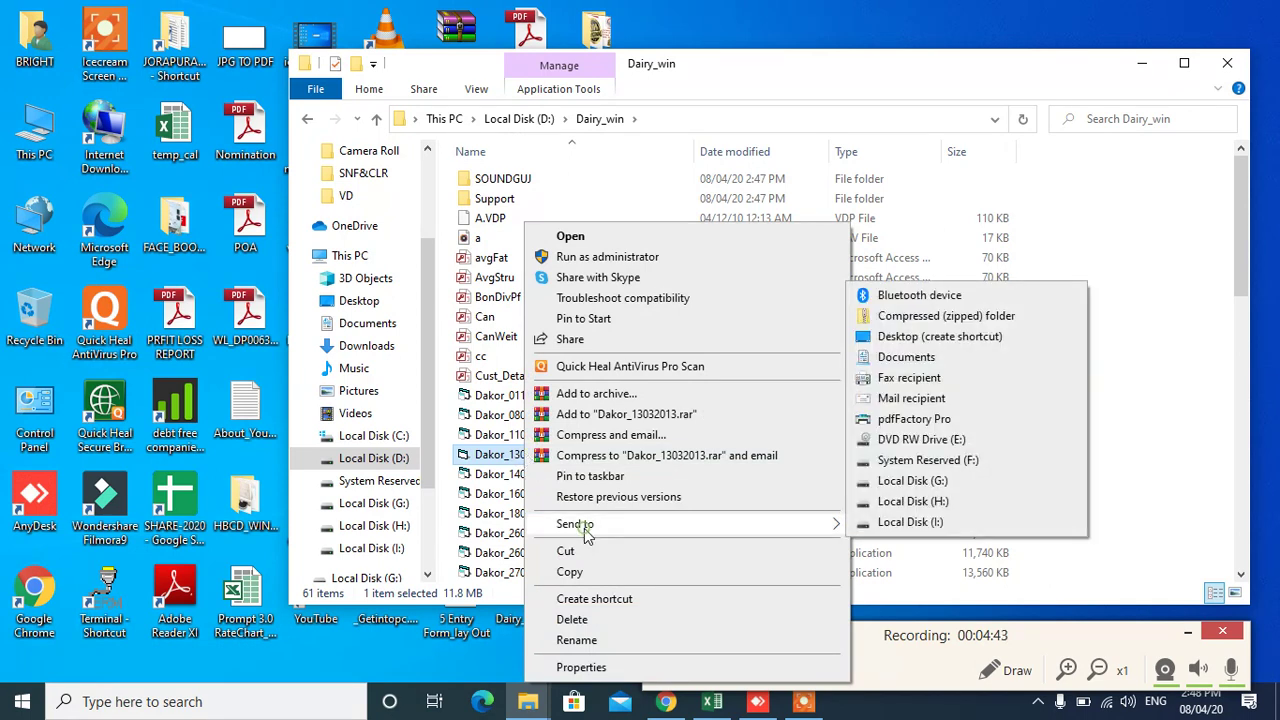
pyautogui.click(942, 337)
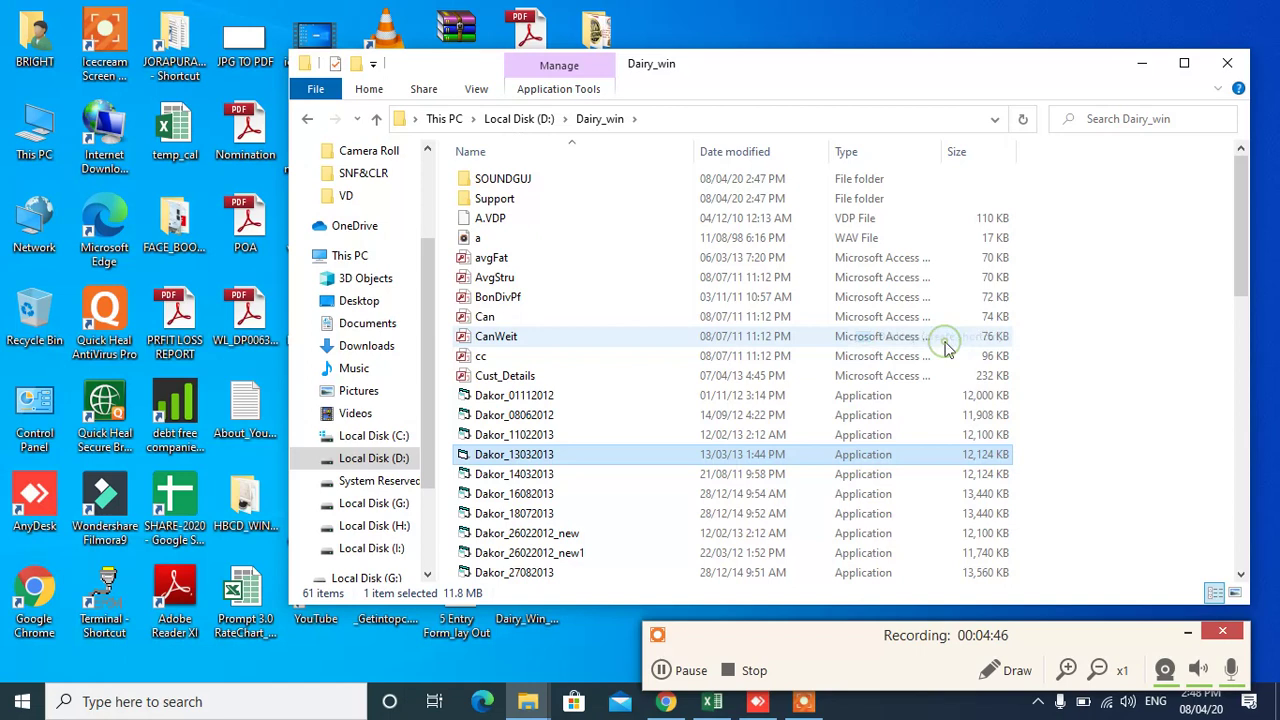
pyautogui.click(1227, 63)
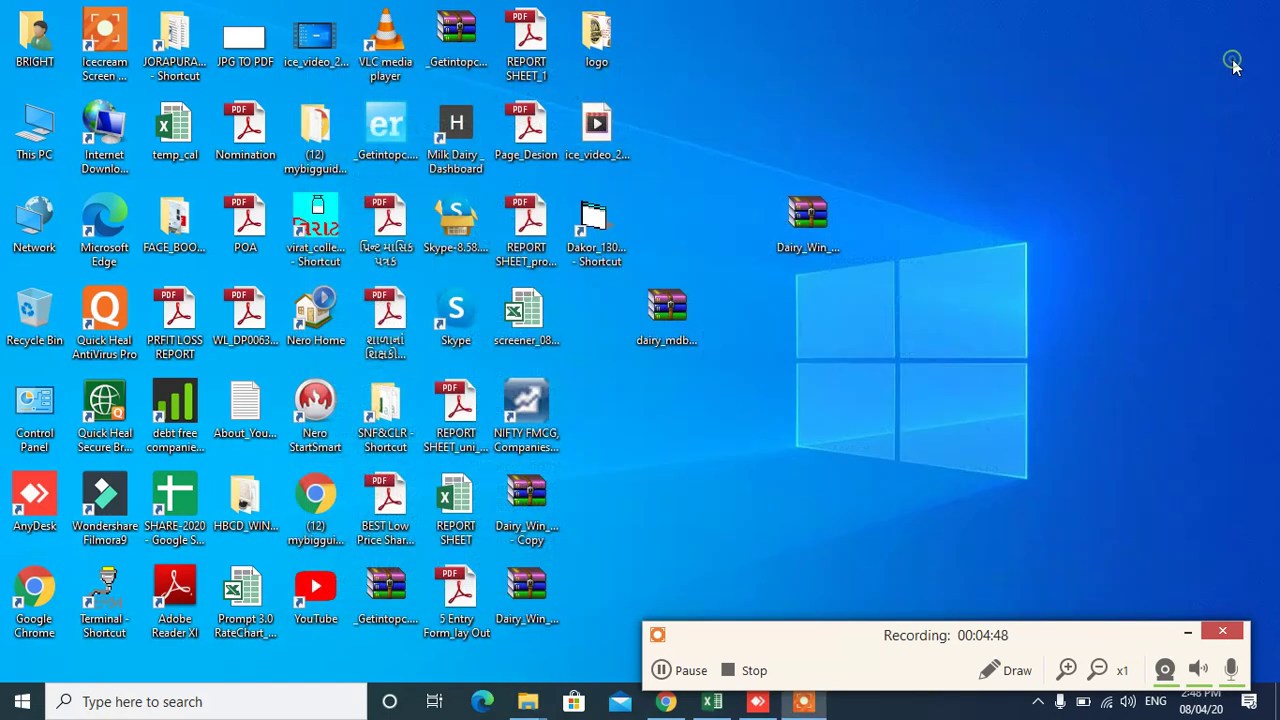
# Test-launch the Dakor_13032013 desktop shortcut, acknowledge the date format alert and close the program
pyautogui.doubleClick(614, 243)
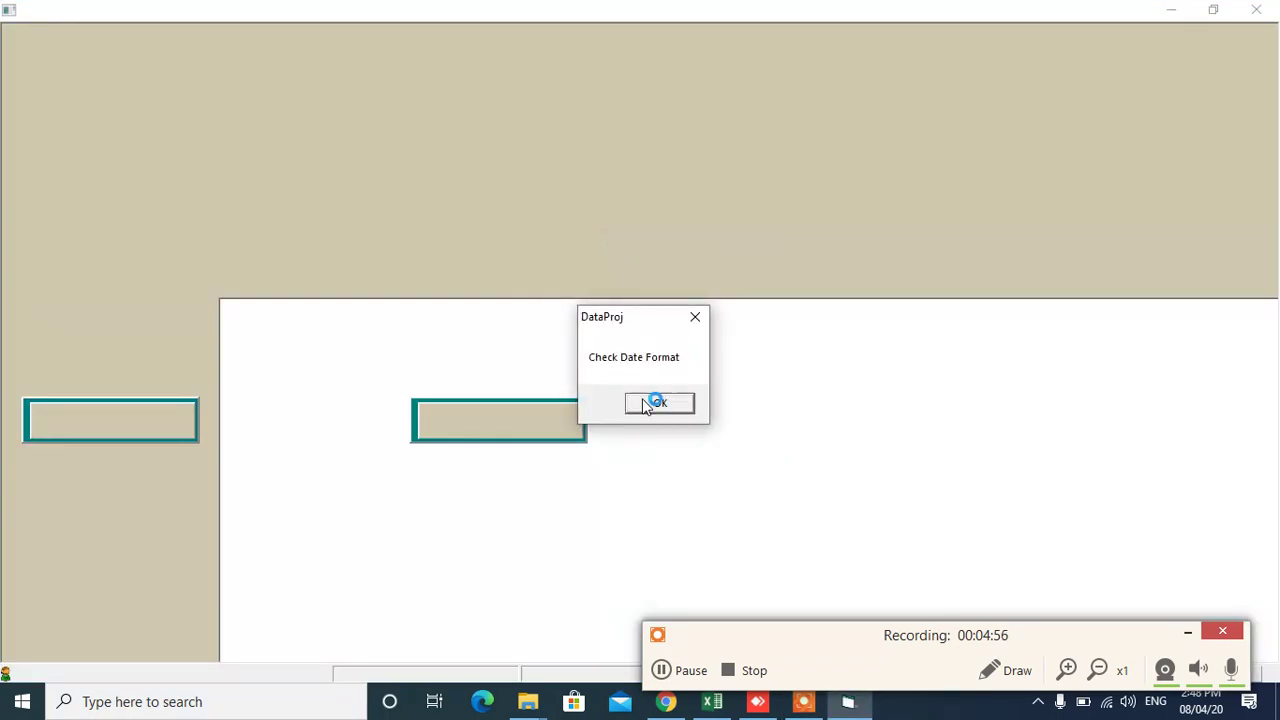
pyautogui.click(647, 404)
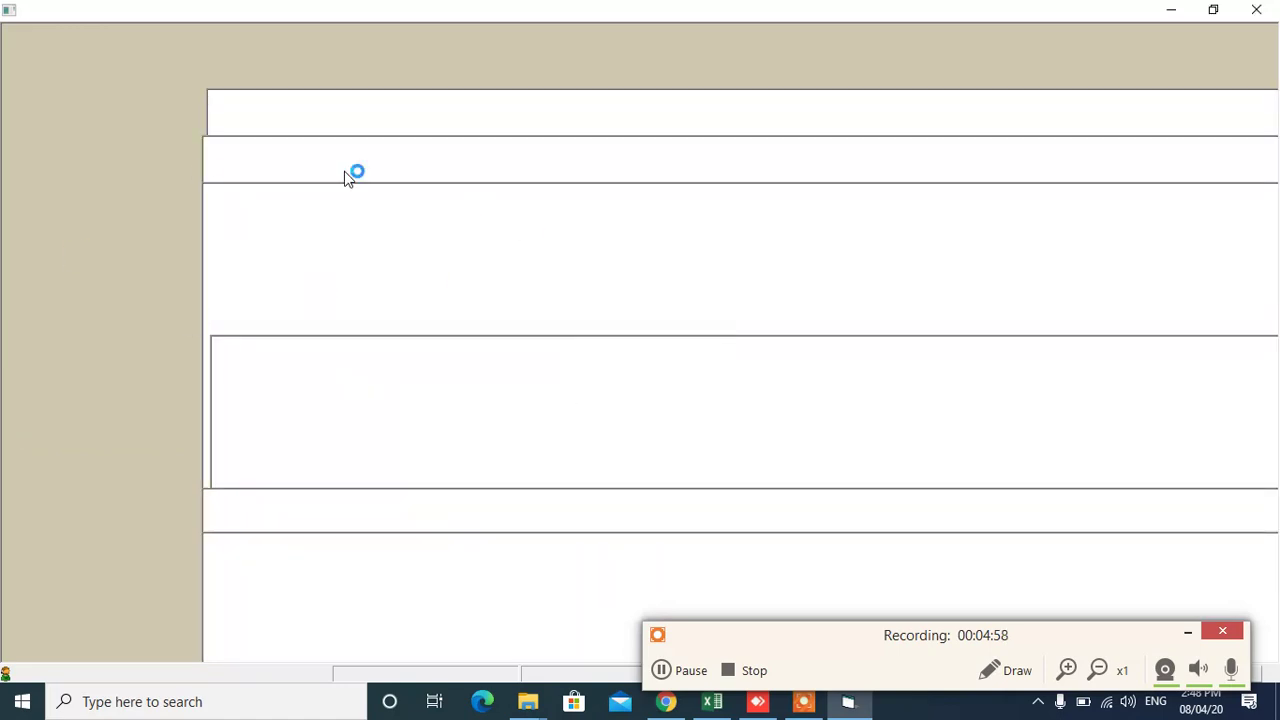
pyautogui.click(1258, 10)
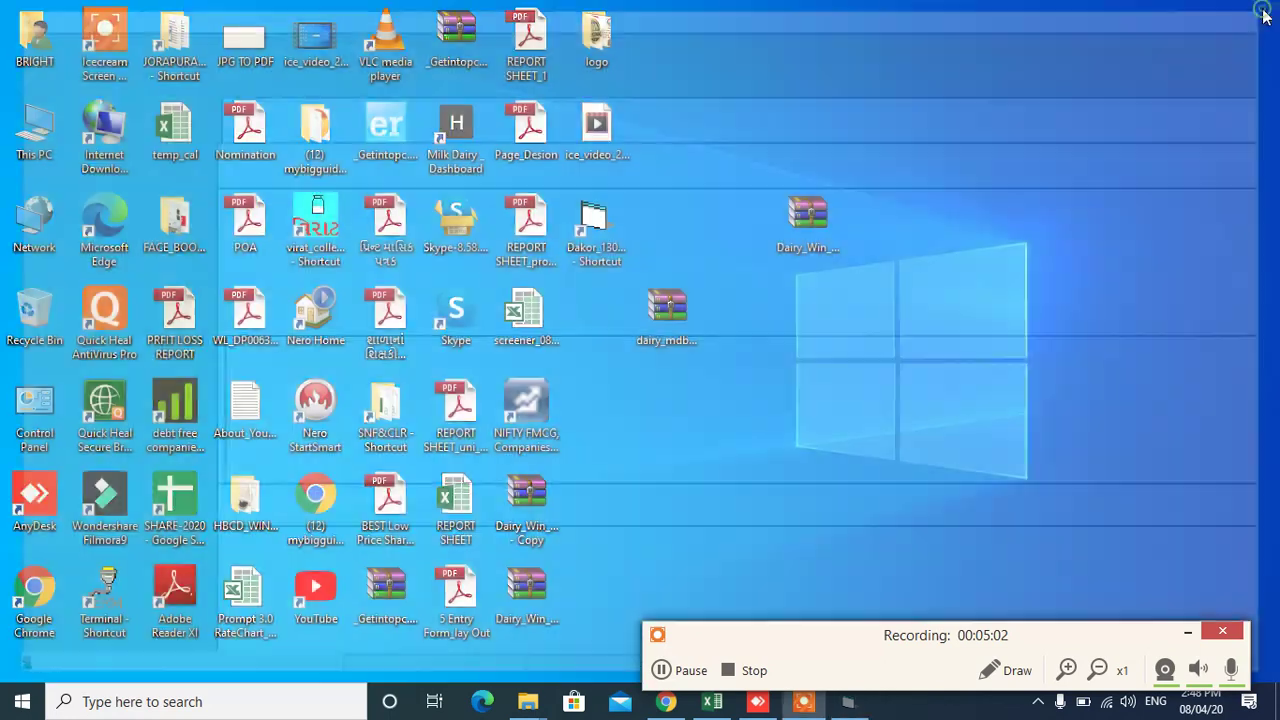
# Search Windows for "fonts" and open the Font settings
pyautogui.click(184, 706)
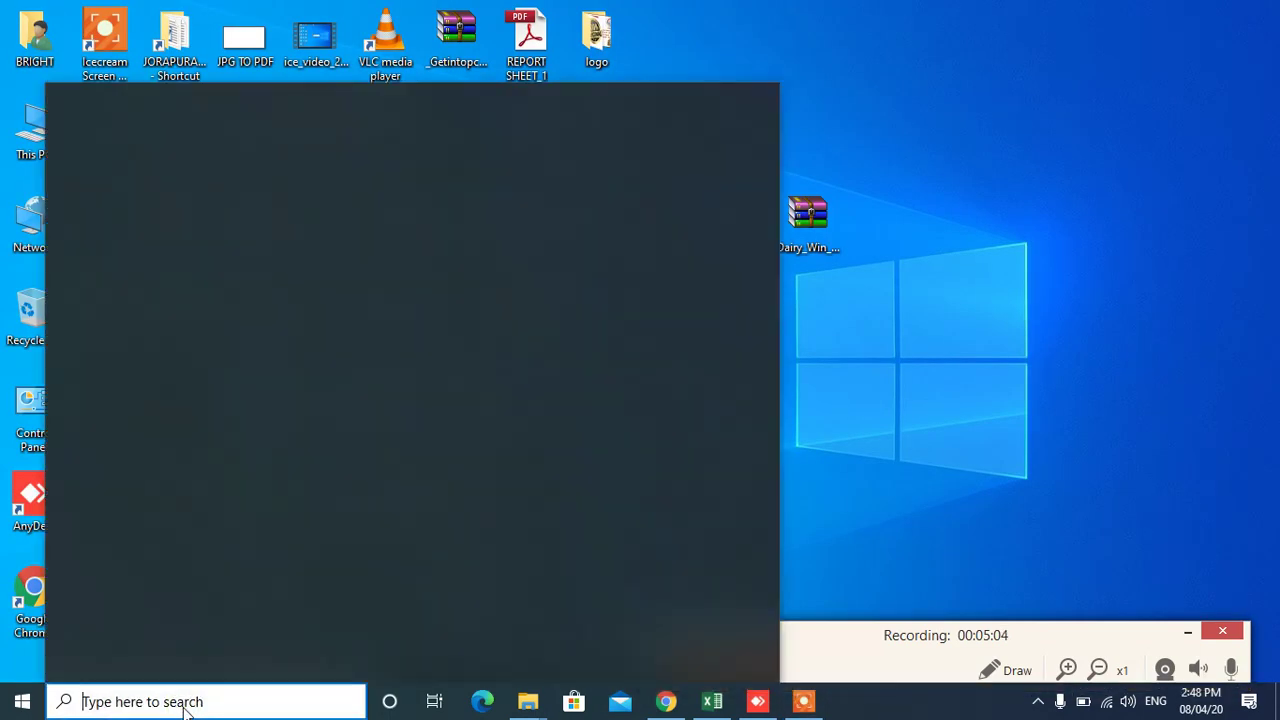
pyautogui.write('fon')
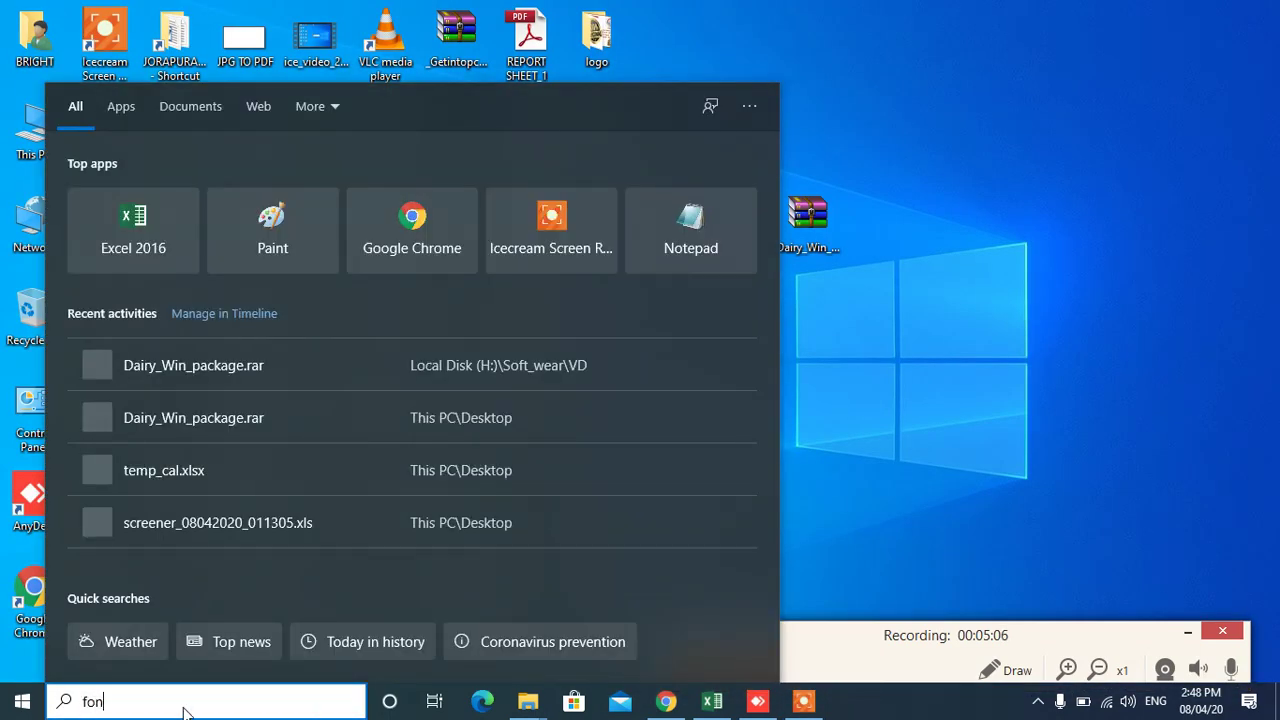
pyautogui.write('t')
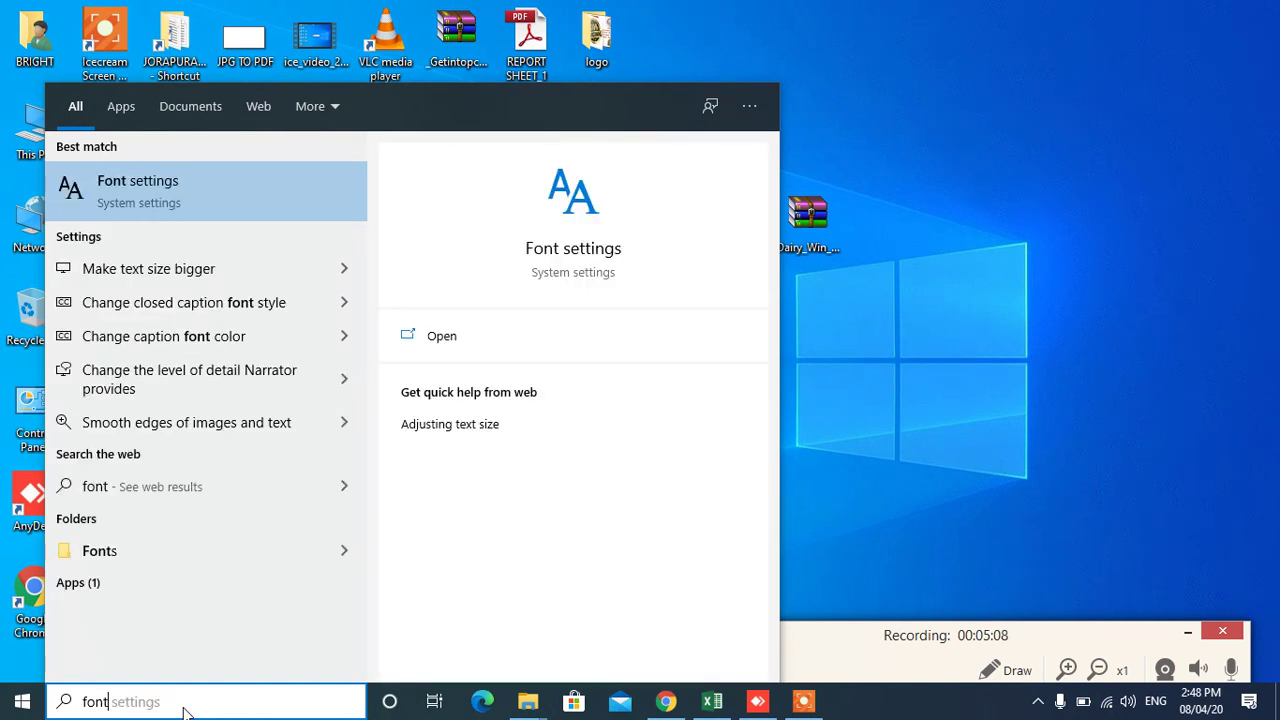
pyautogui.write('s')
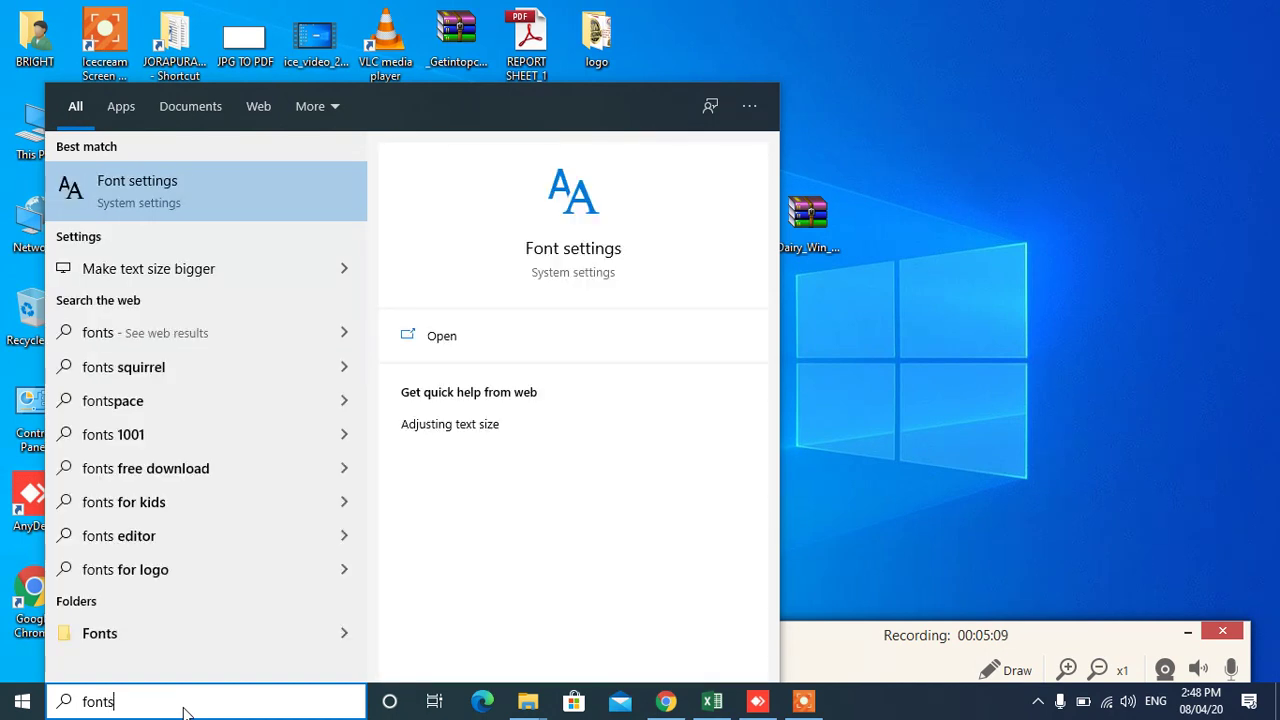
pyautogui.click(444, 338)
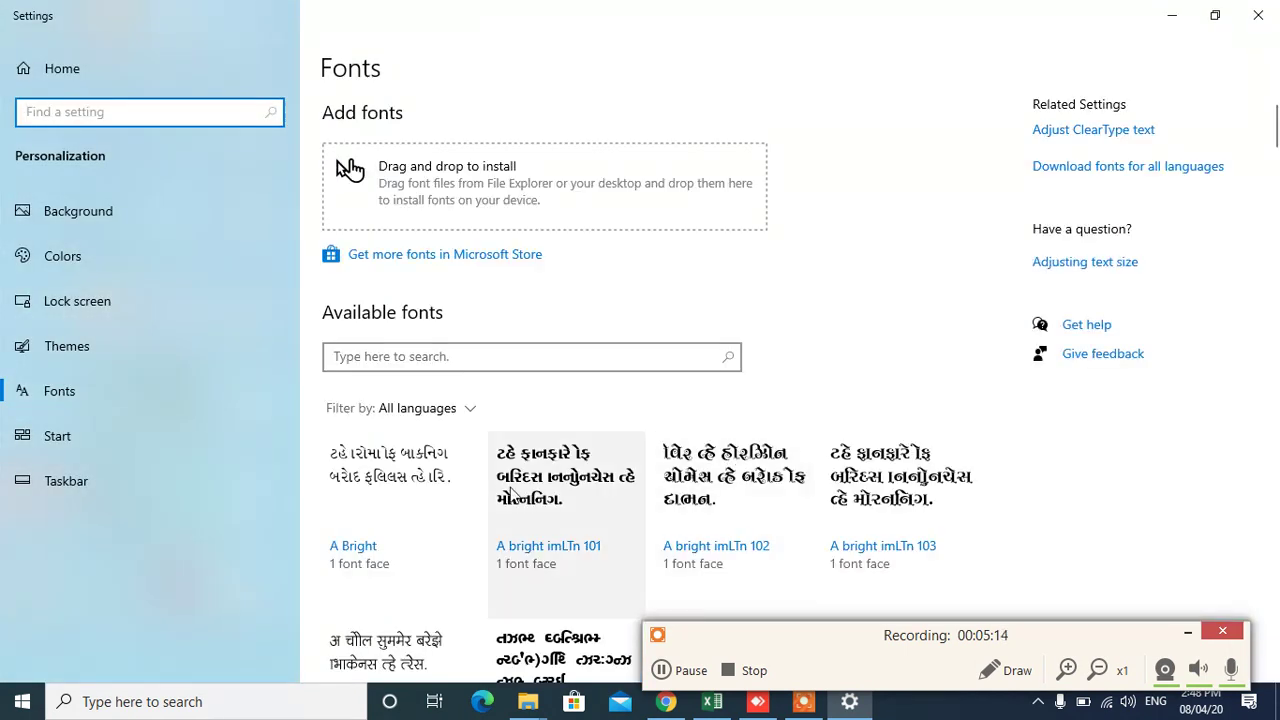
# Search the available fonts for "vdg", clear the search and close Settings
pyautogui.click(497, 357)
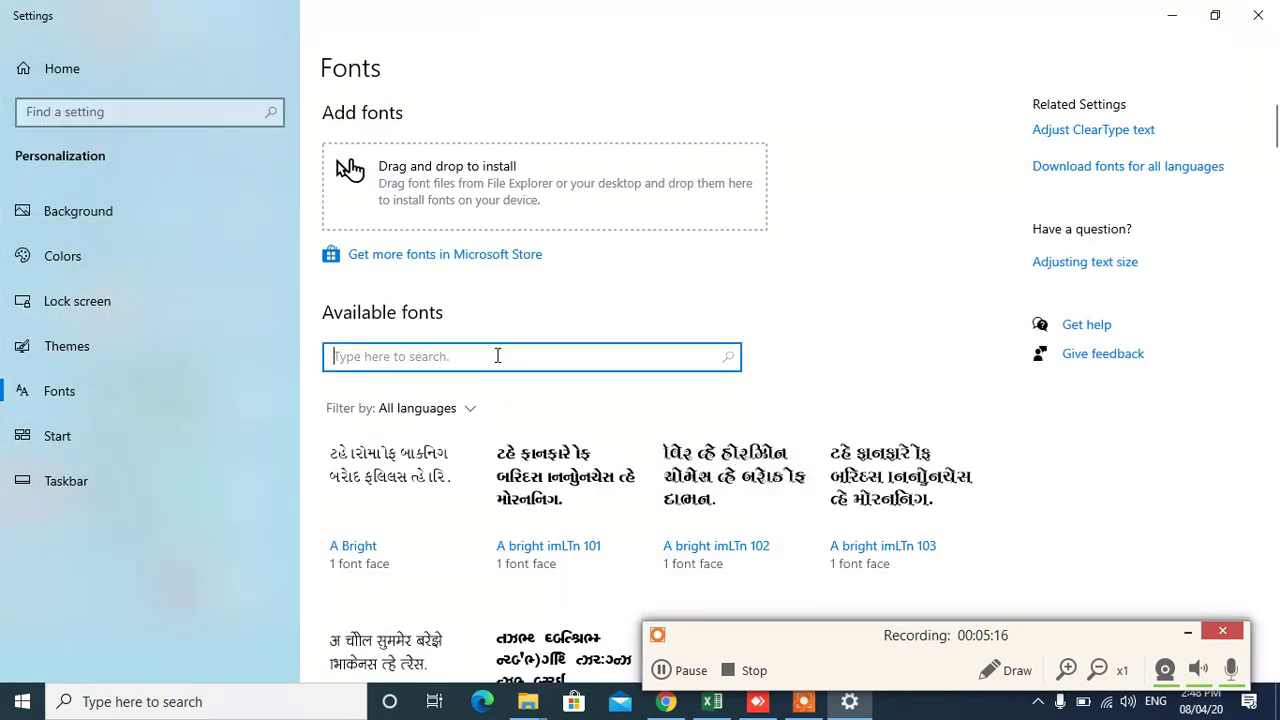
pyautogui.write('vdg')
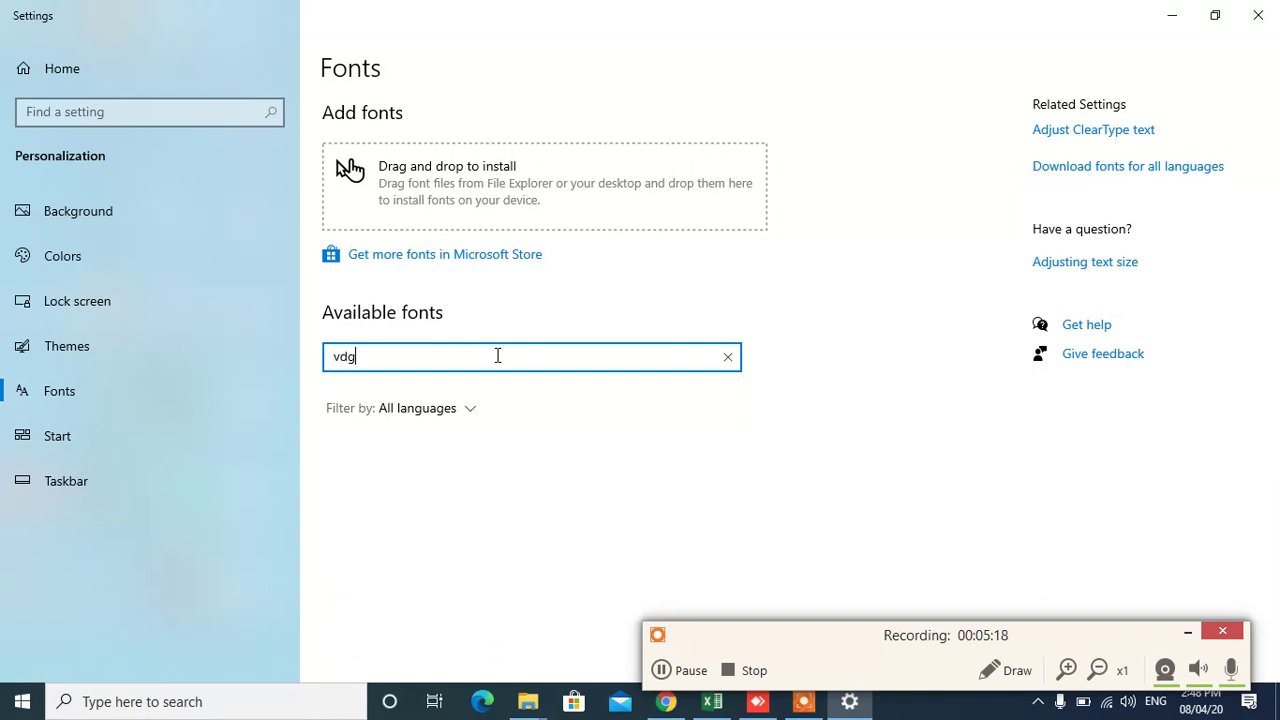
pyautogui.press('BackSpace')
pyautogui.press('BackSpace')
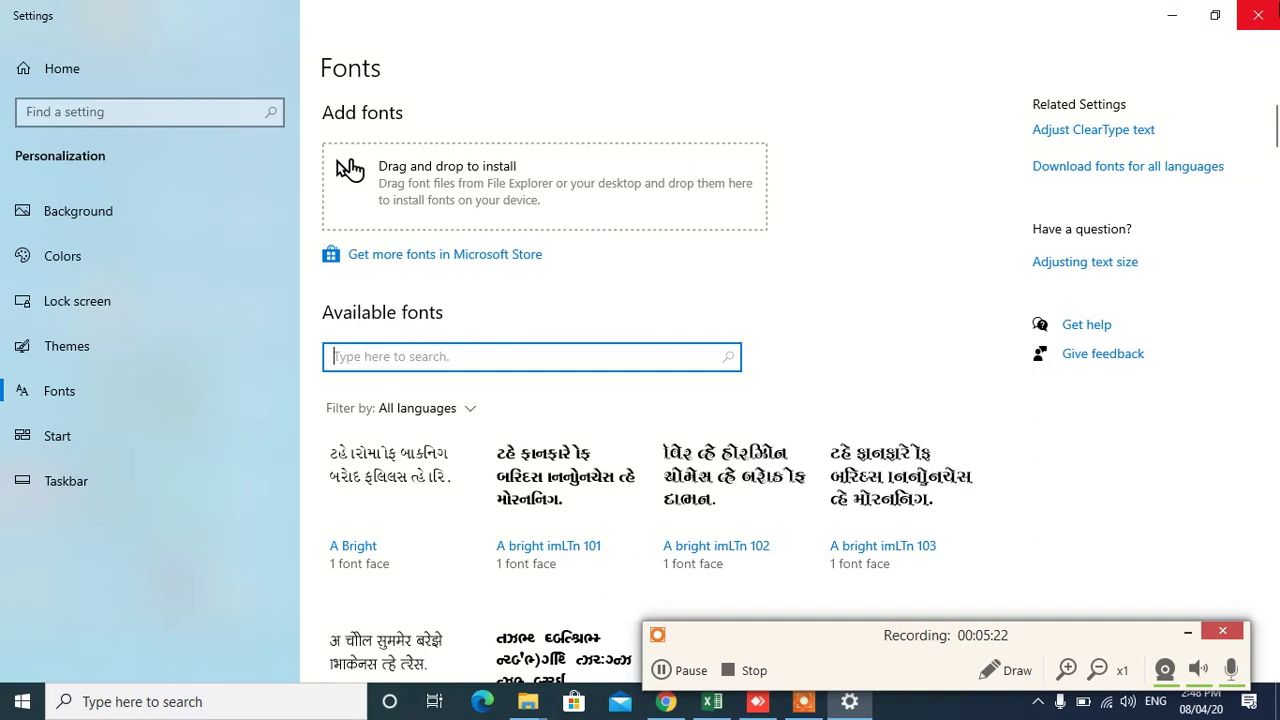
pyautogui.click(1260, 16)
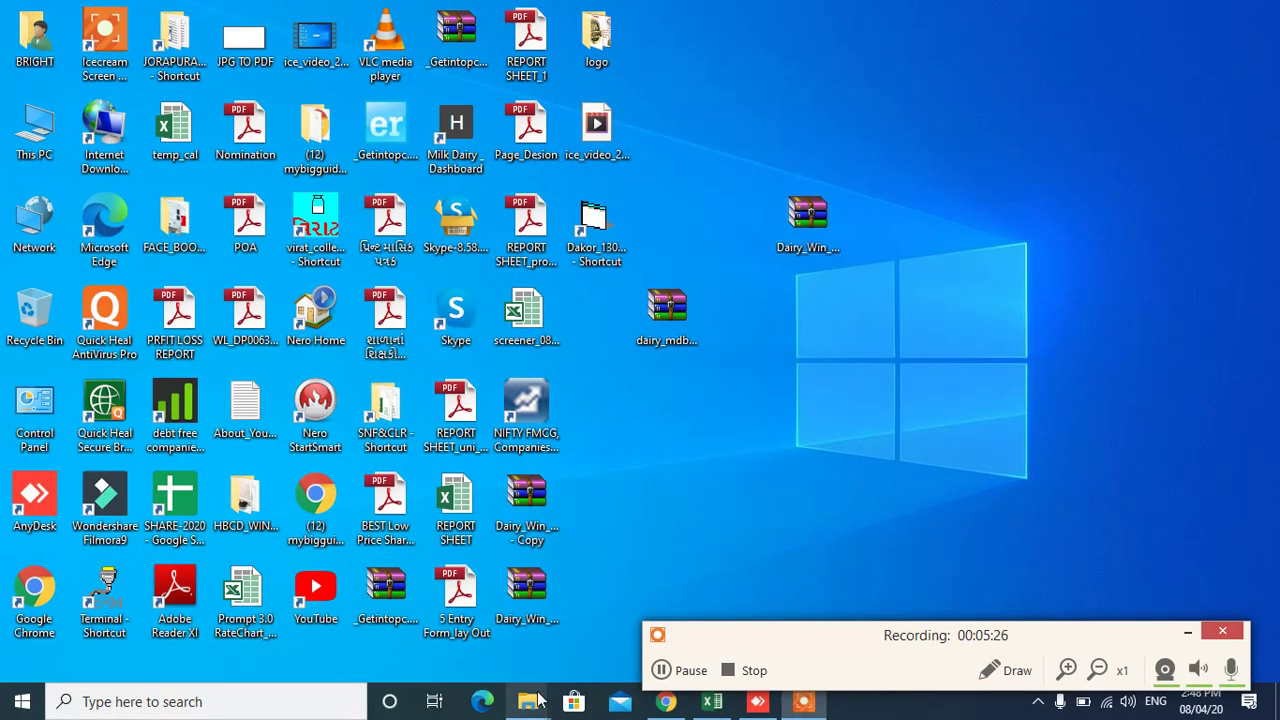
# Open the Support folder inside Dairy_win on Local Disk (D:)
pyautogui.moveTo(528, 701)
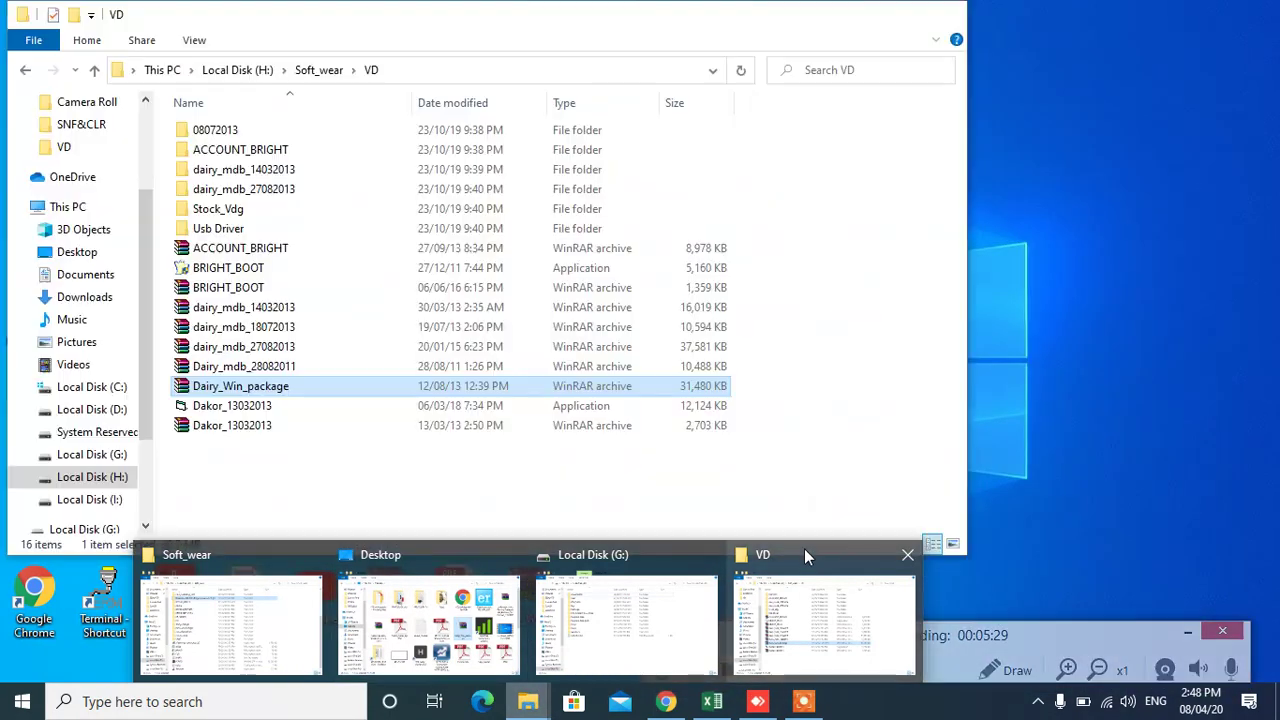
pyautogui.click(804, 548)
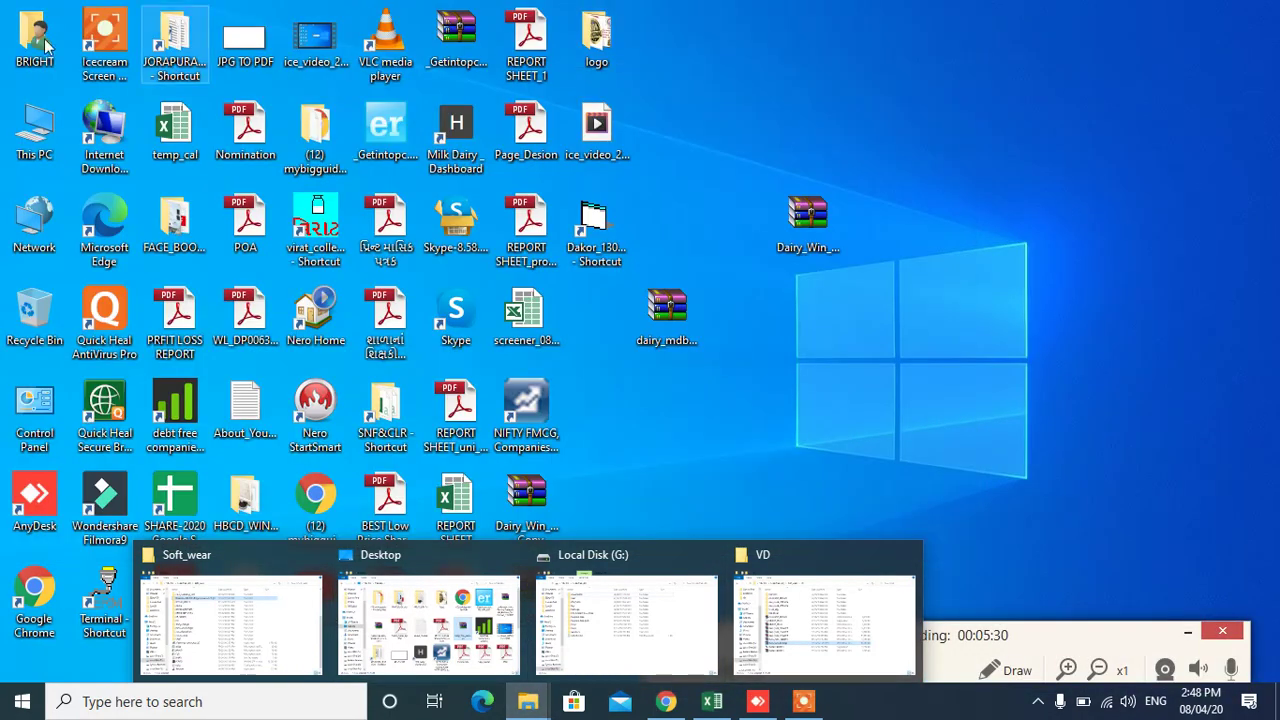
pyautogui.doubleClick(40, 140)
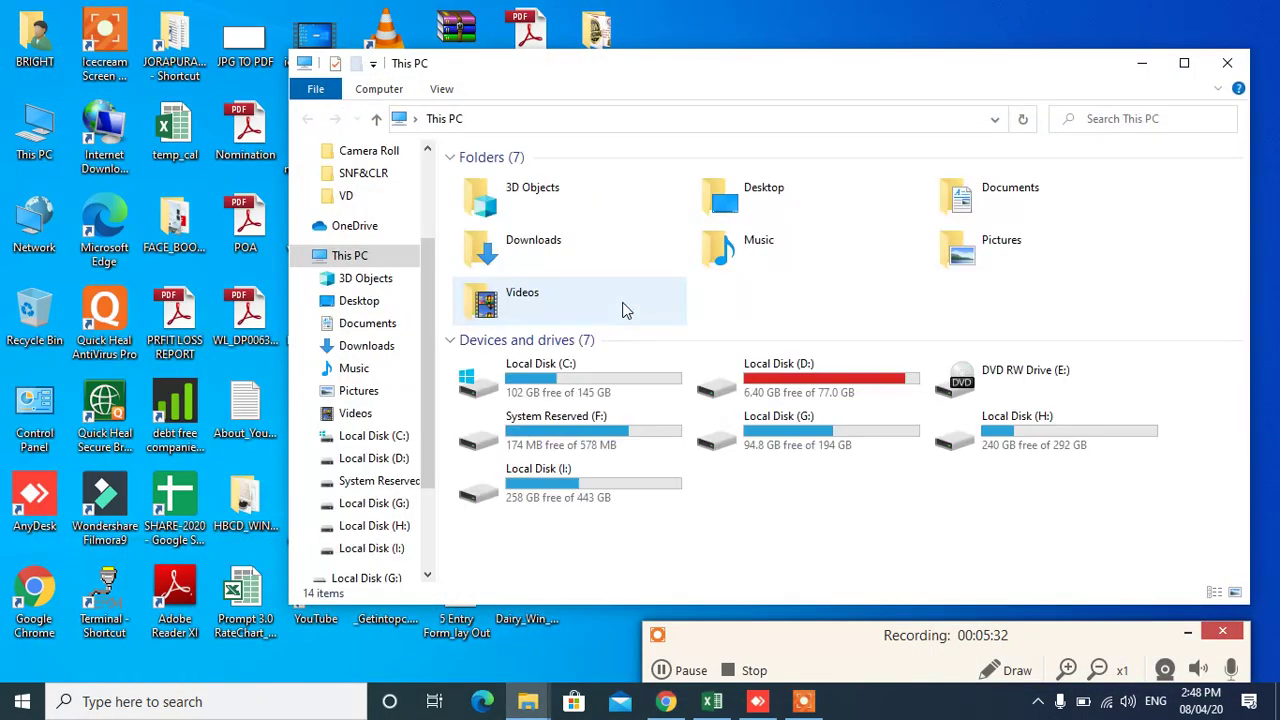
pyautogui.doubleClick(836, 374)
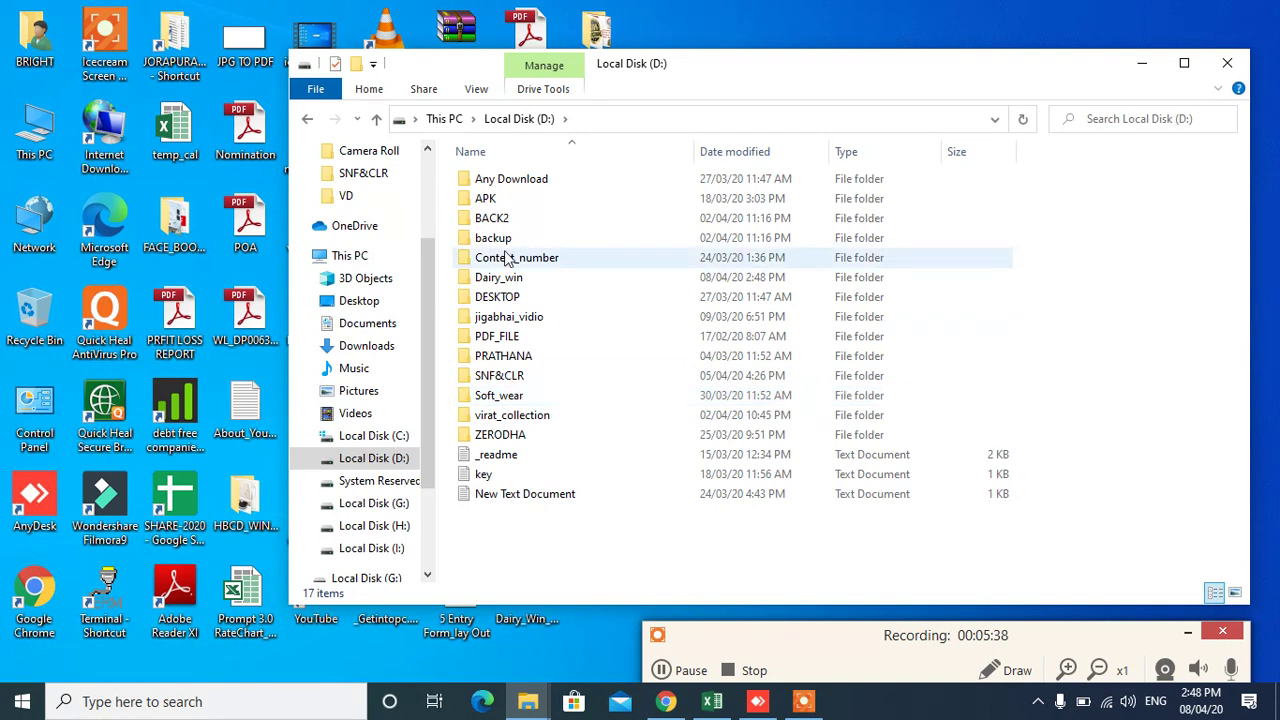
pyautogui.press('d')
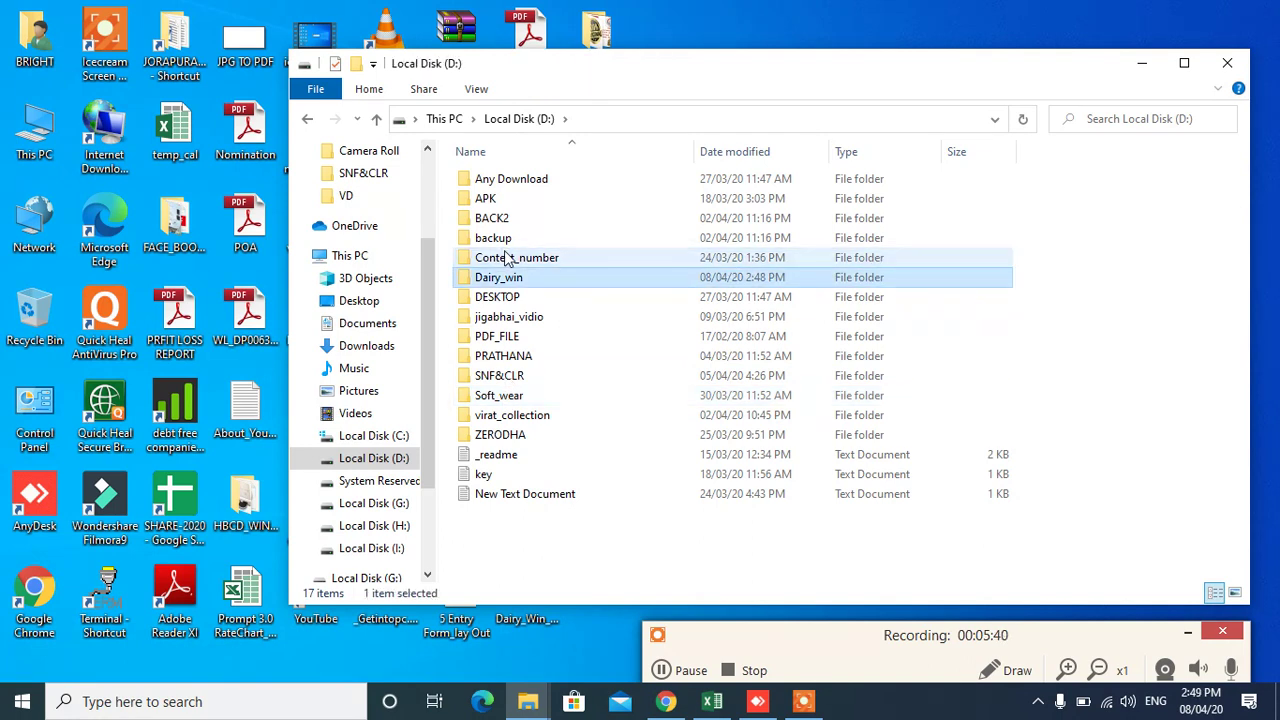
pyautogui.press('Return')
pyautogui.press('c')
pyautogui.press('c')
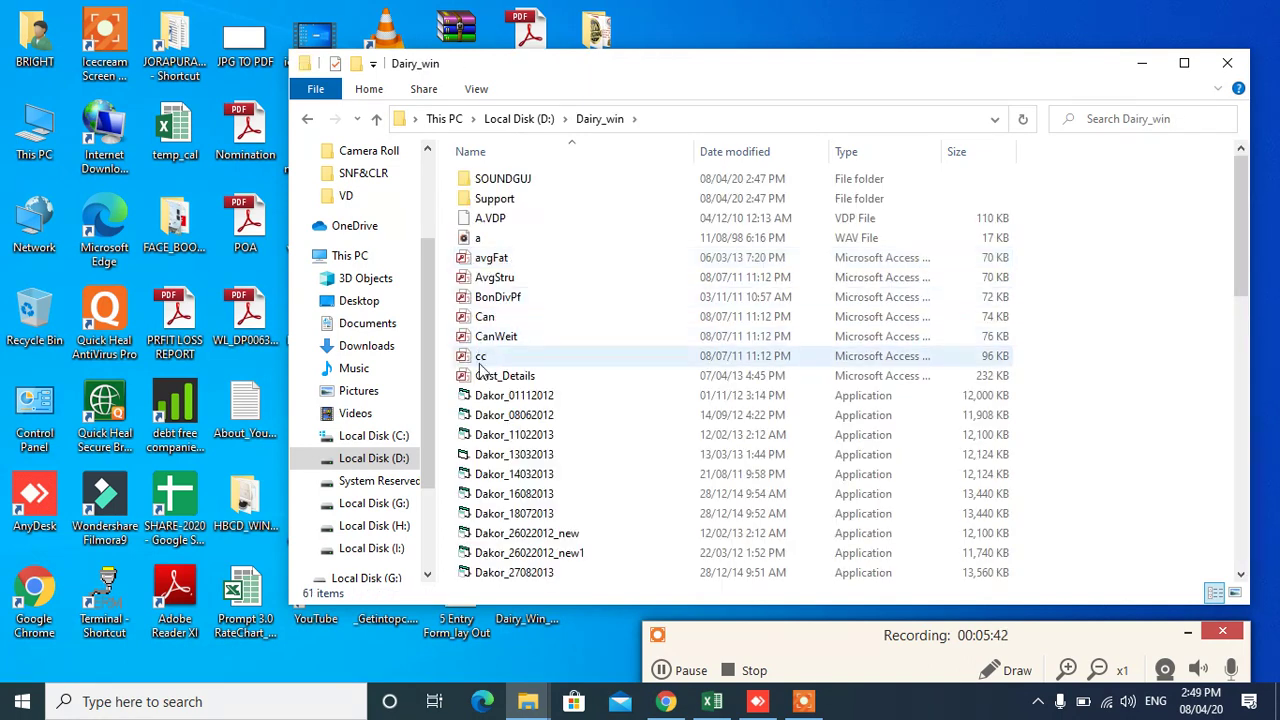
pyautogui.doubleClick(500, 200)
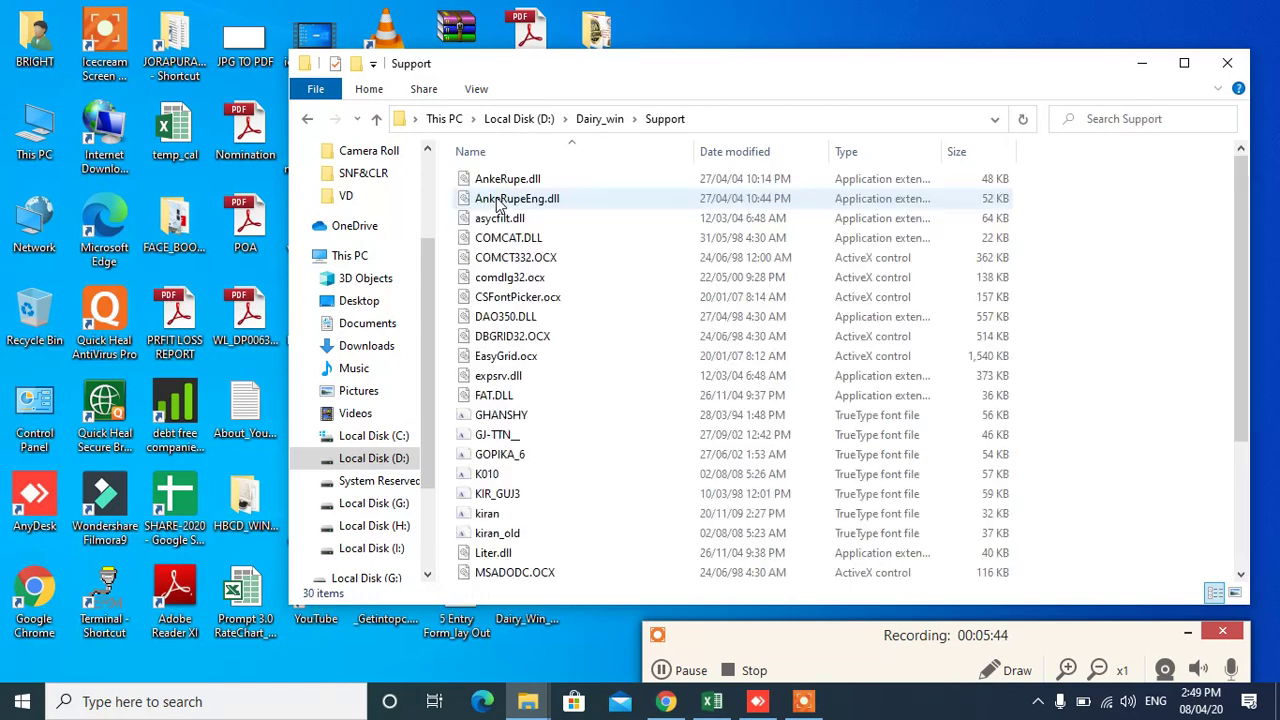
# Open the GHANSHY TrueType font file from the Support folder and install the font
pyautogui.click(500, 297)
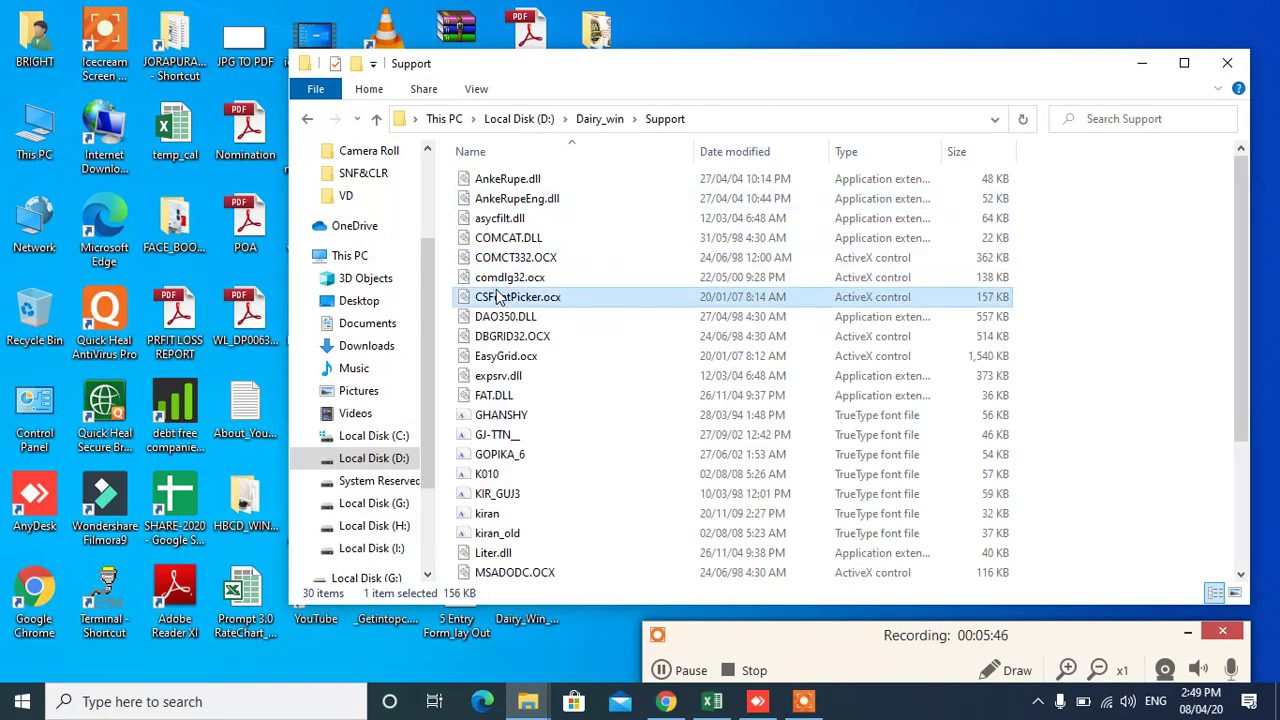
pyautogui.click(474, 438)
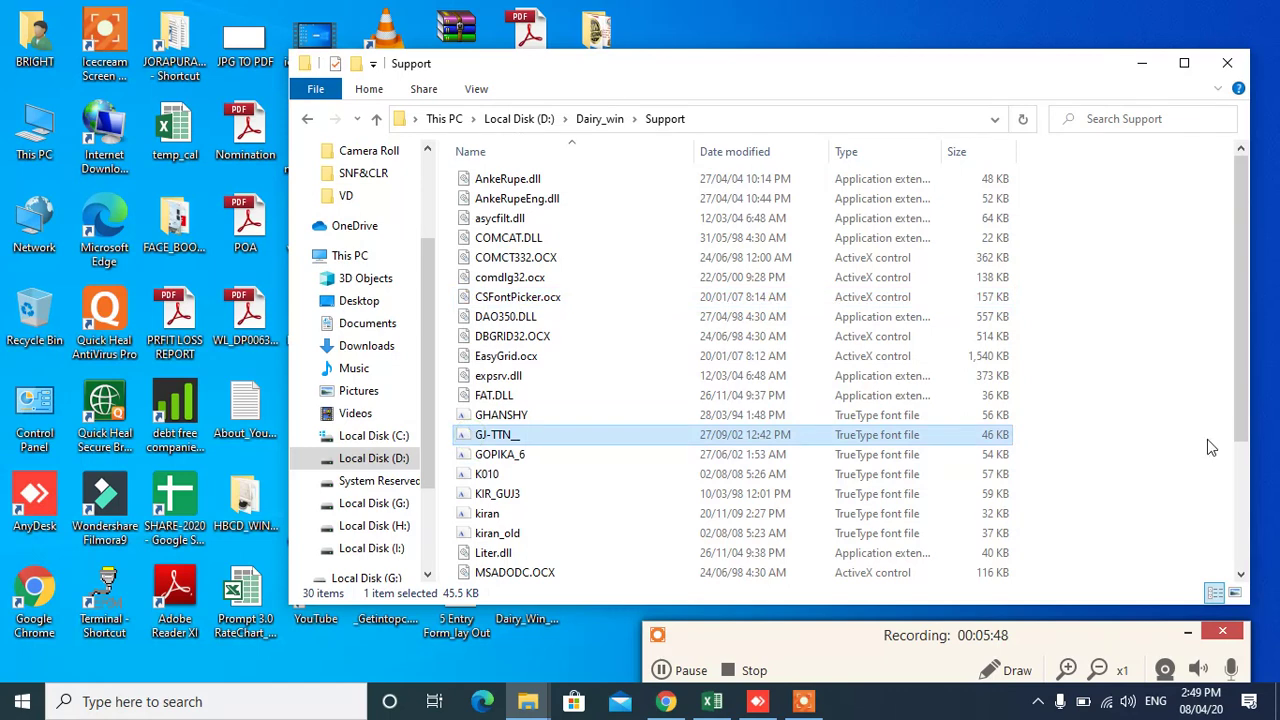
pyautogui.moveTo(1240, 422); pyautogui.dragTo(1247, 565)
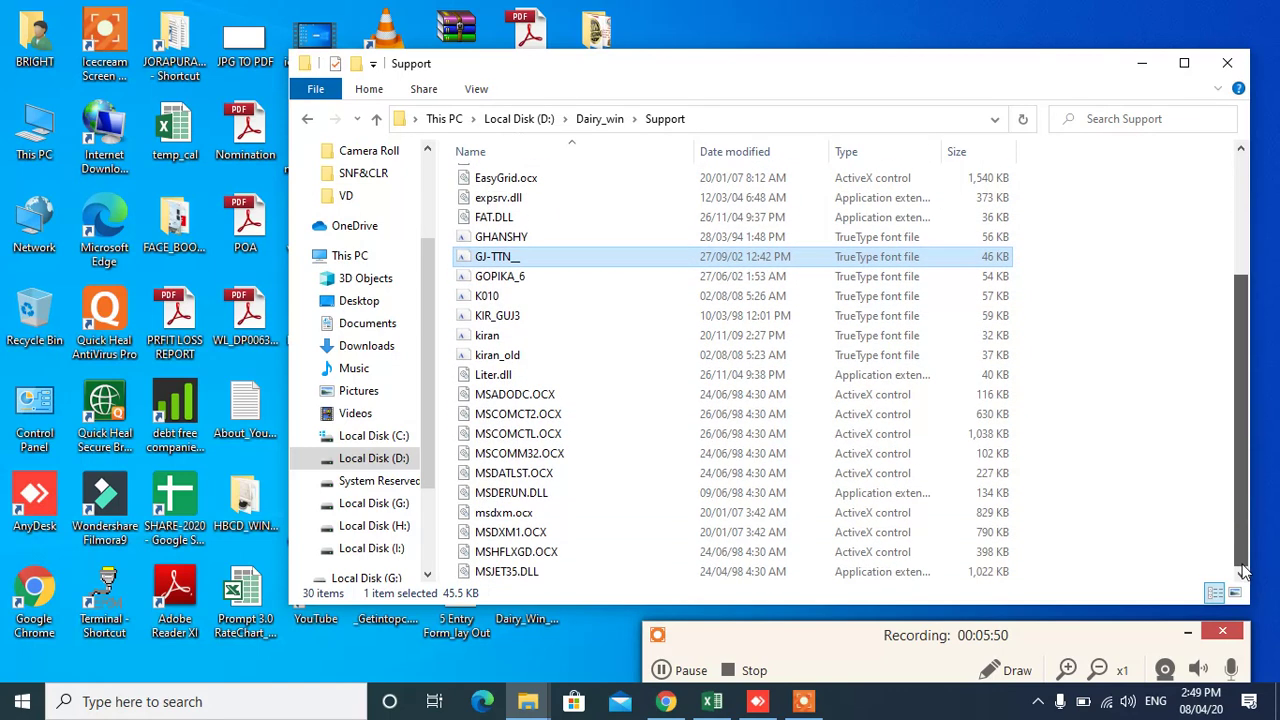
pyautogui.moveTo(1247, 518); pyautogui.dragTo(1240, 372)
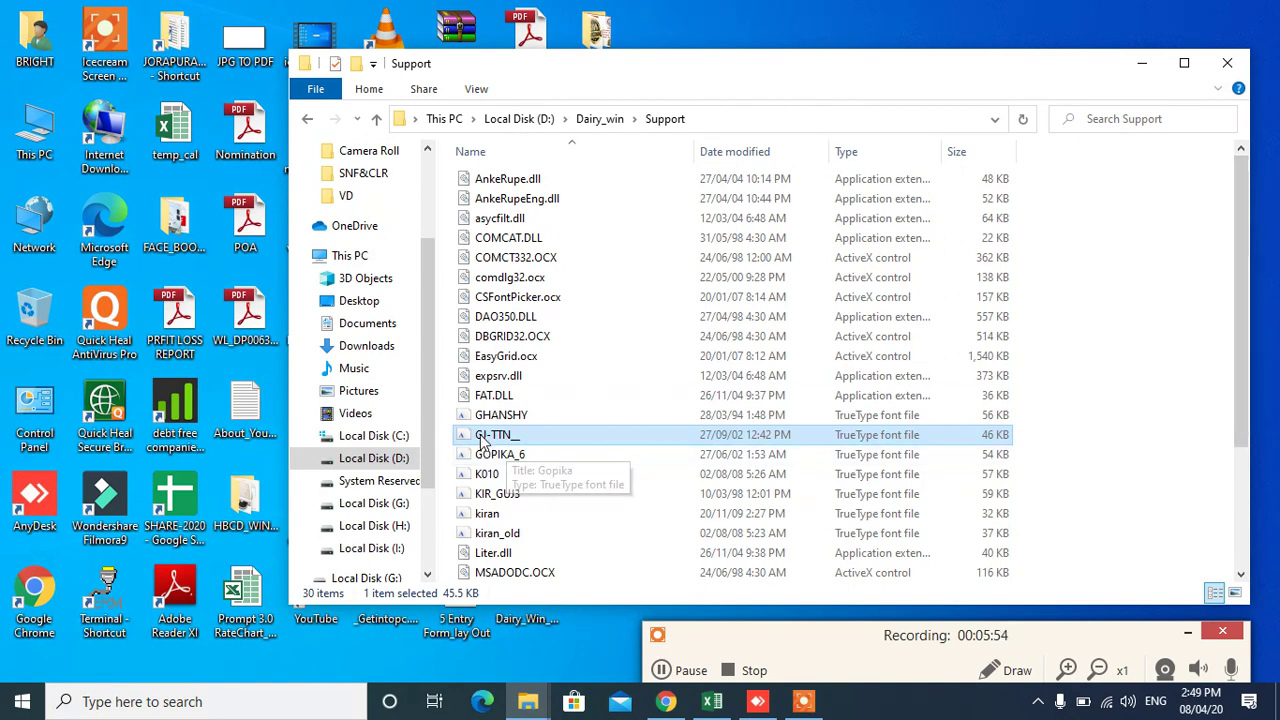
pyautogui.doubleClick(488, 414)
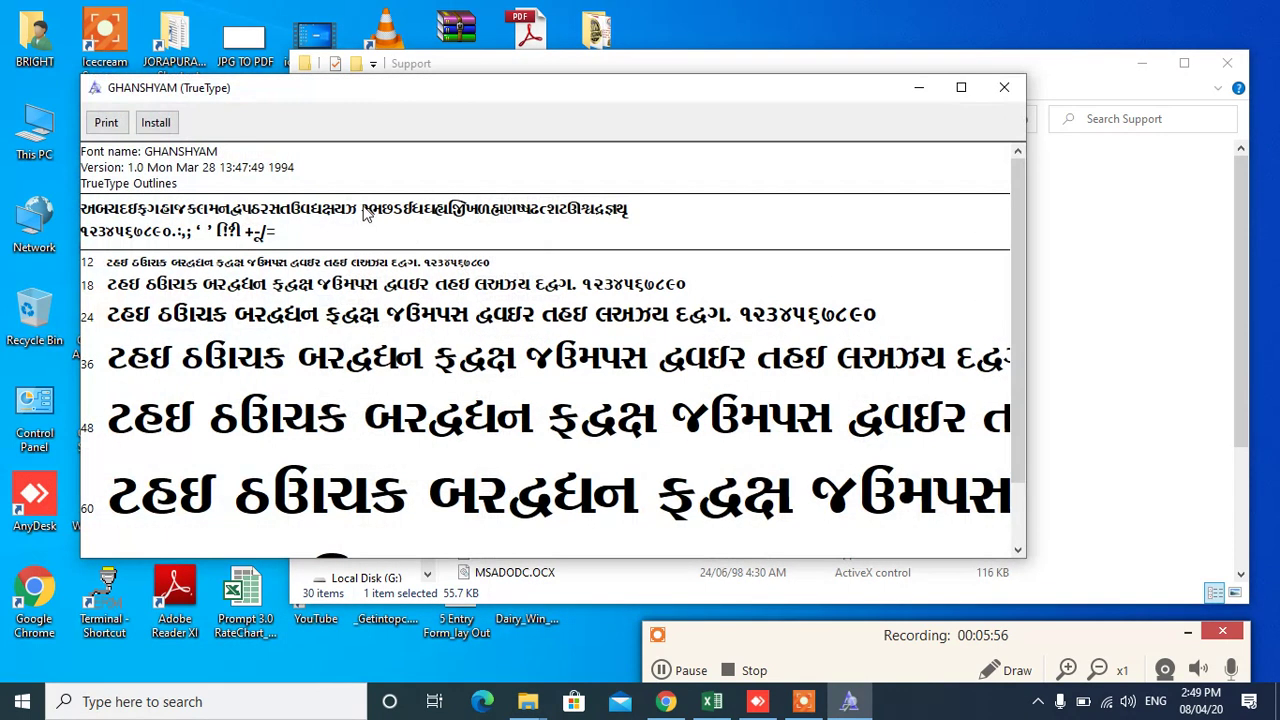
pyautogui.click(152, 124)
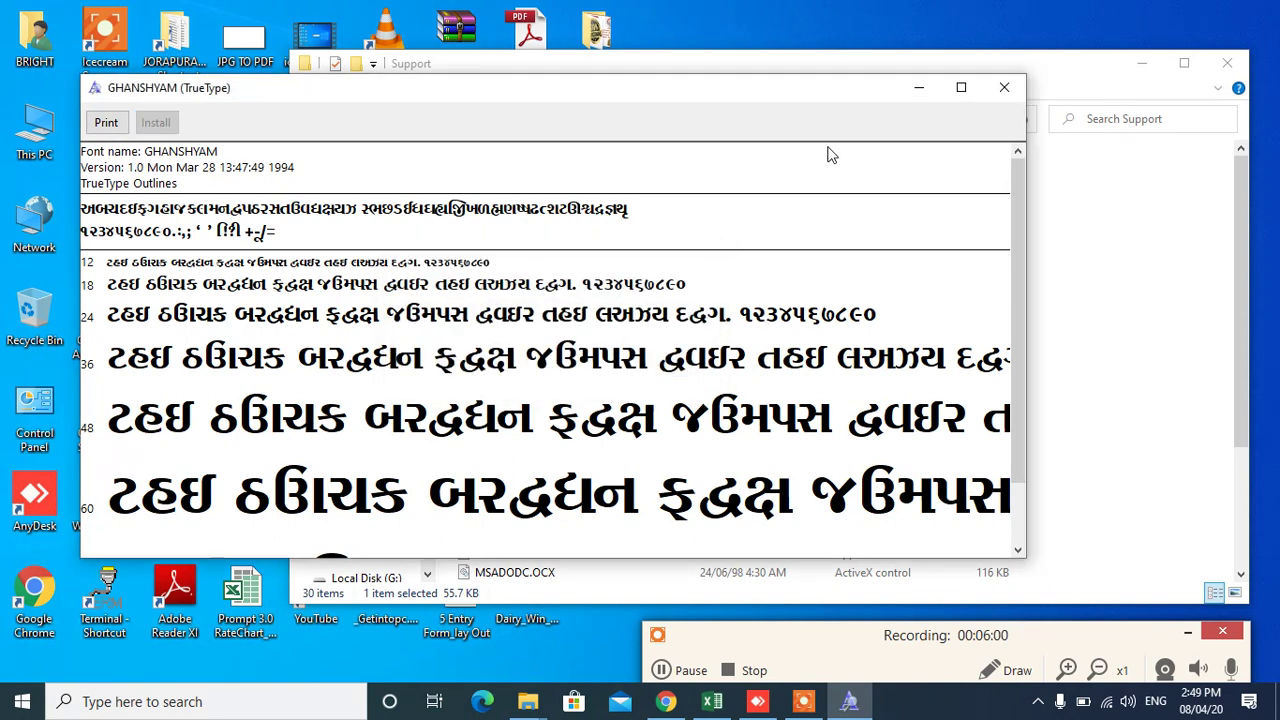
# Close the GHANSHYAM font preview and return from the Support folder to Dairy_win
pyautogui.click(1005, 89)
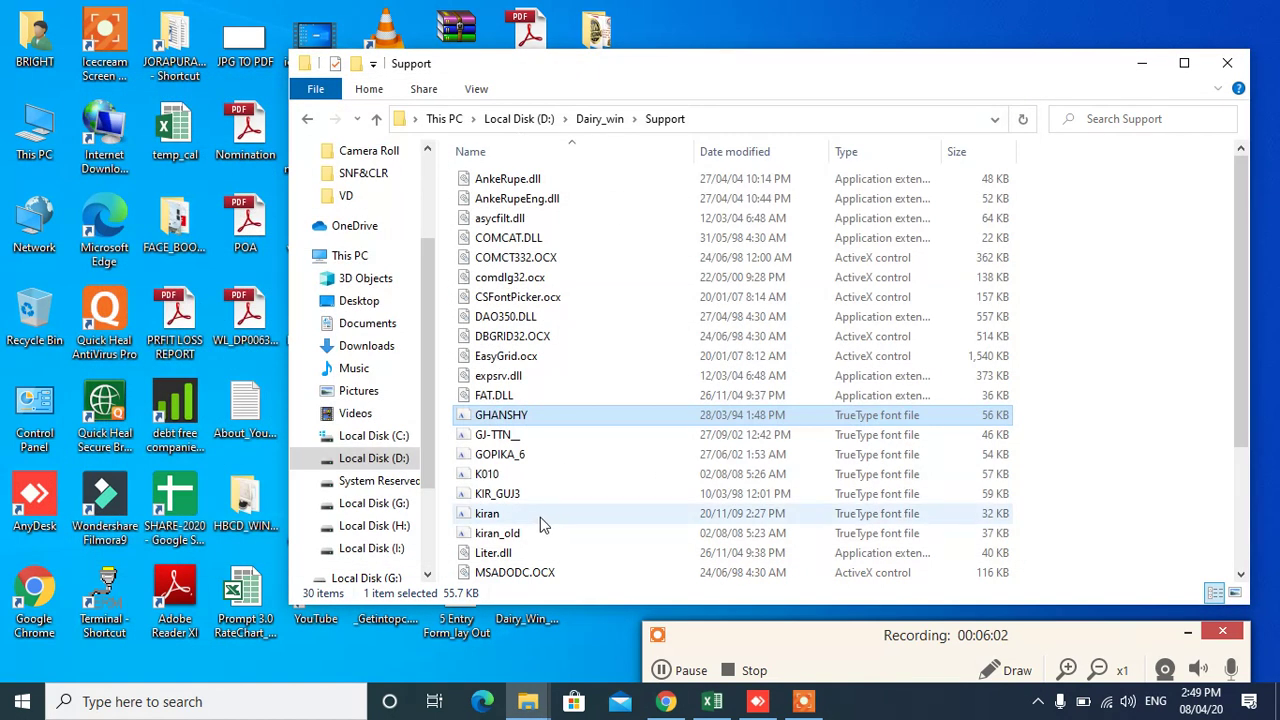
pyautogui.click(485, 517)
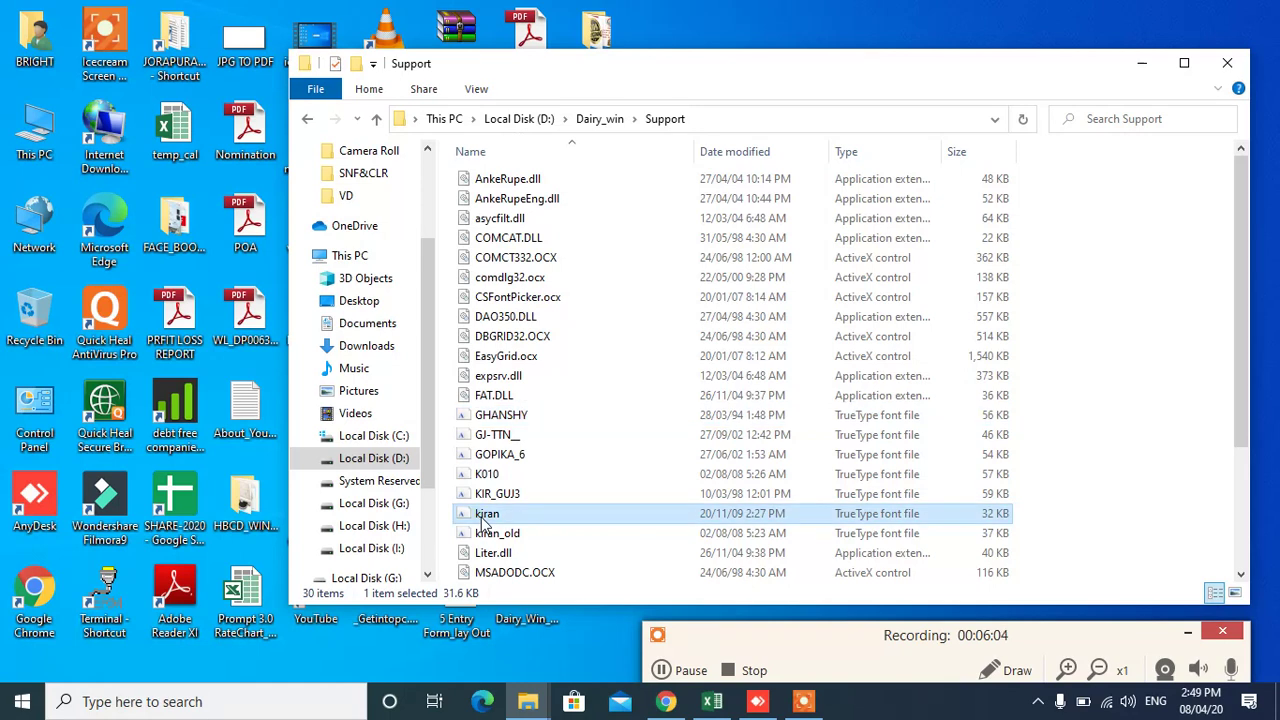
pyautogui.press('BackSpace')
# Look through the files starting with "v" in Dairy_win, go back to Local Disk (D:) and close the file window
pyautogui.click(485, 515)
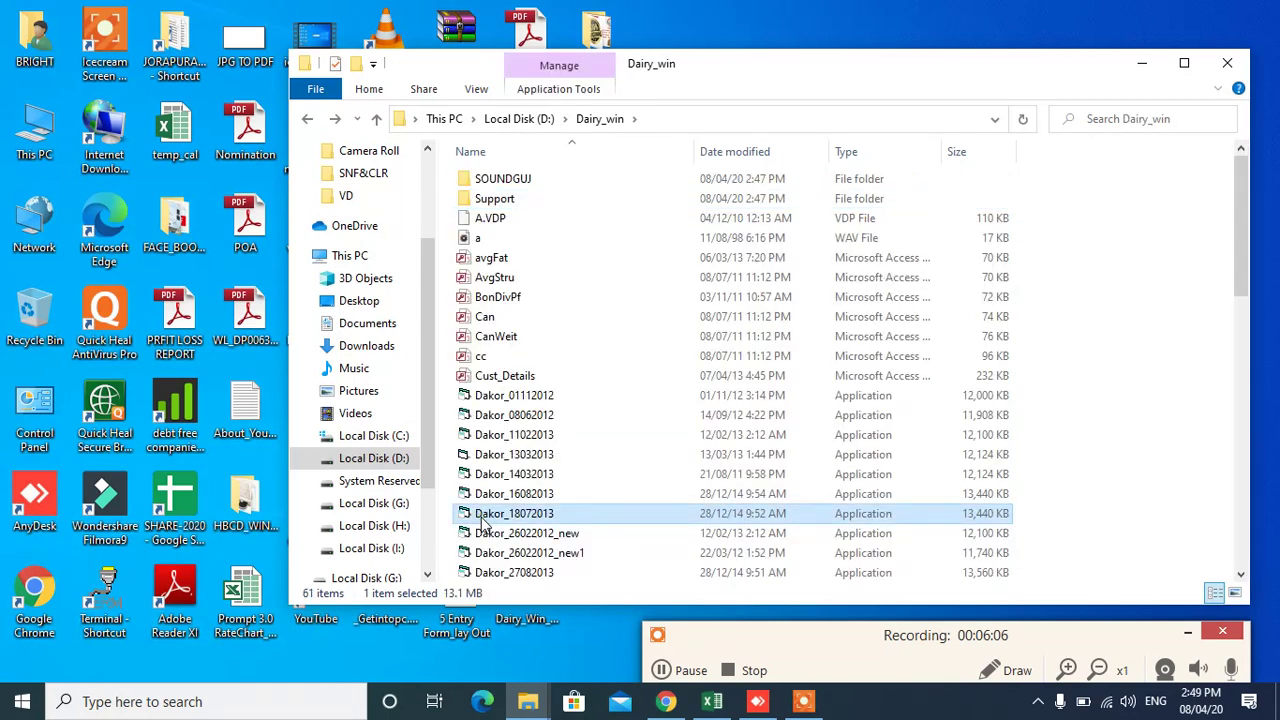
pyautogui.press('v')
pyautogui.press('v')
pyautogui.press('v')
pyautogui.press('v')
pyautogui.press('v')
pyautogui.press('v')
pyautogui.press('v')
pyautogui.press('v')
pyautogui.press('v')
pyautogui.press('v')
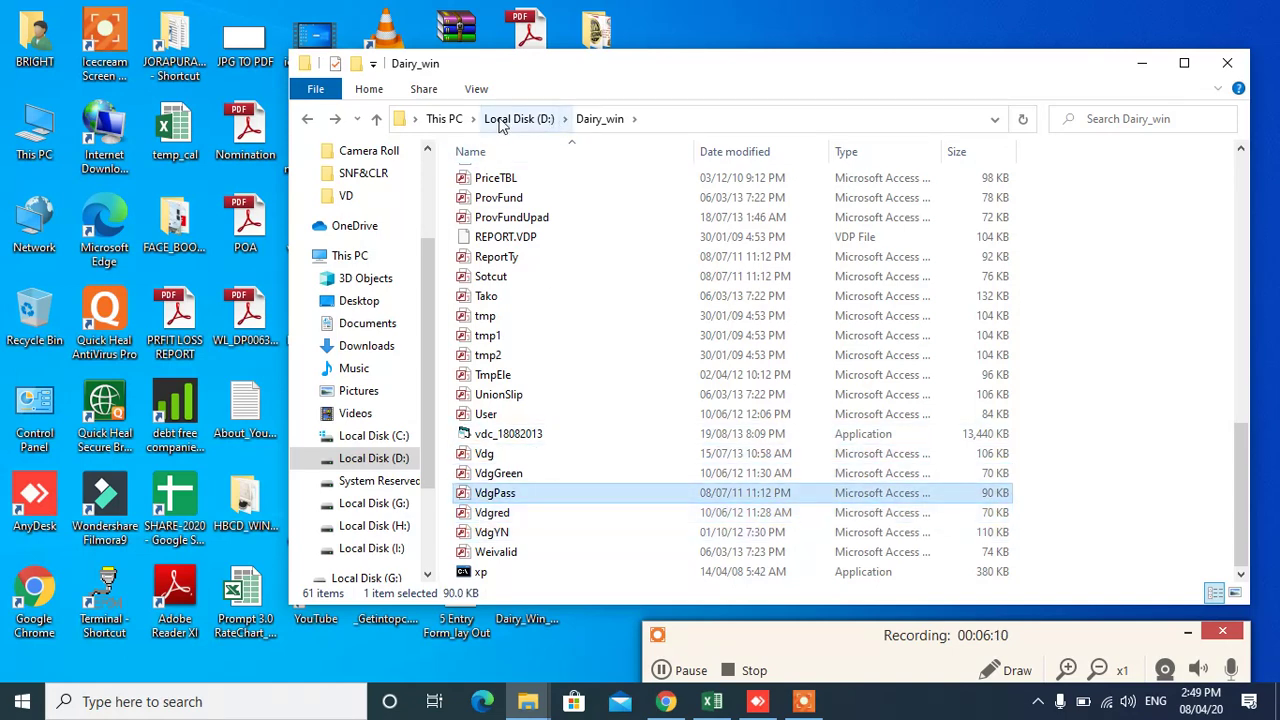
pyautogui.click(375, 119)
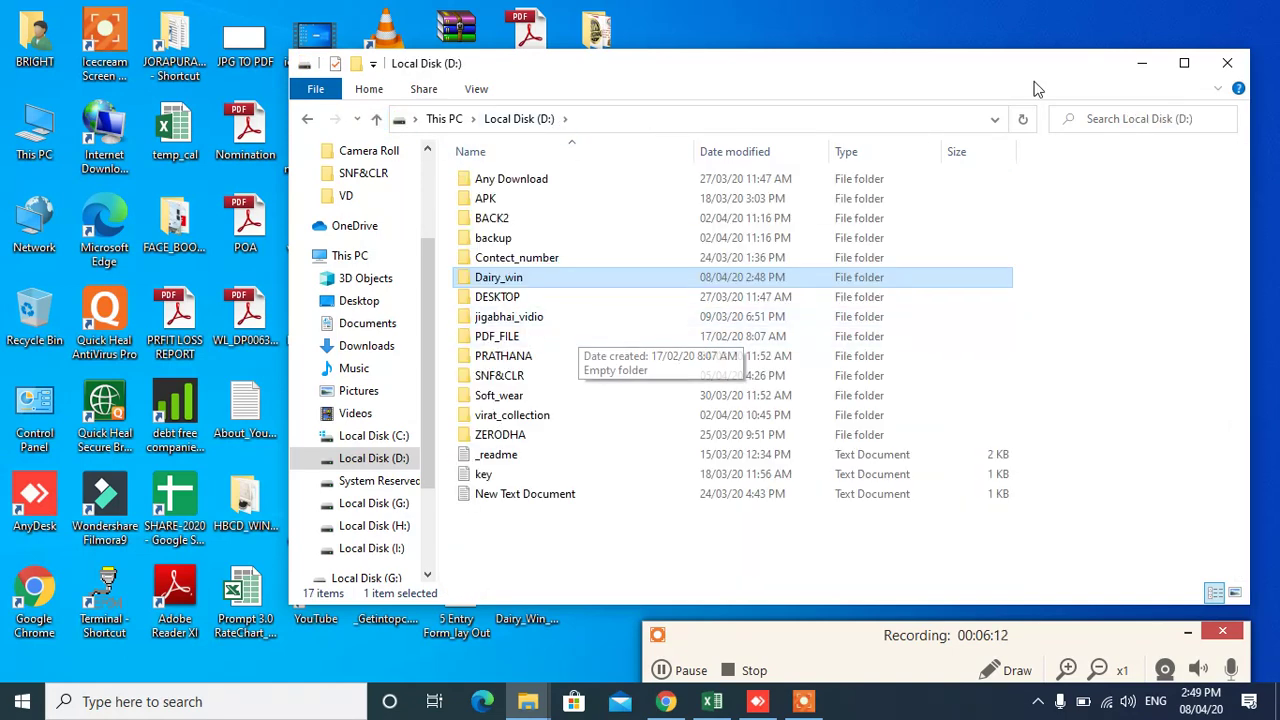
pyautogui.click(1226, 66)
# Test-launch the dairy program from its Dakor desktop shortcut, dismiss the date format prompt and close the program
pyautogui.doubleClick(595, 250)
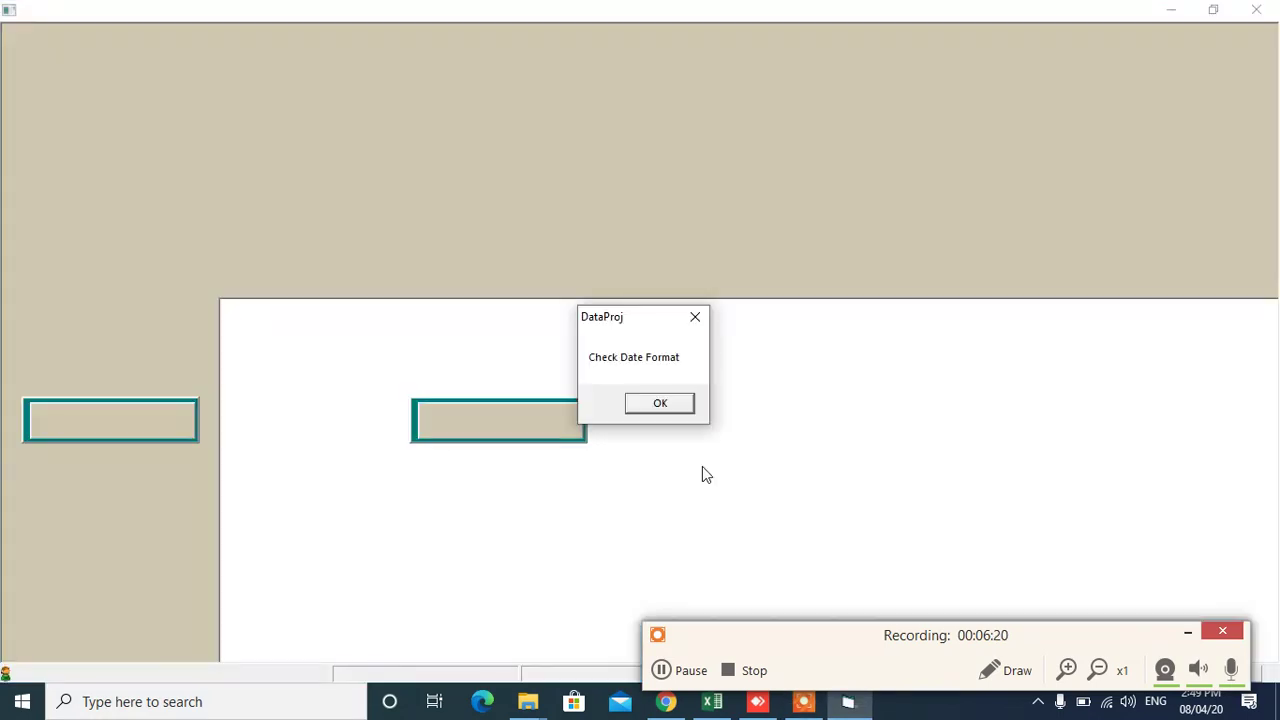
pyautogui.click(651, 403)
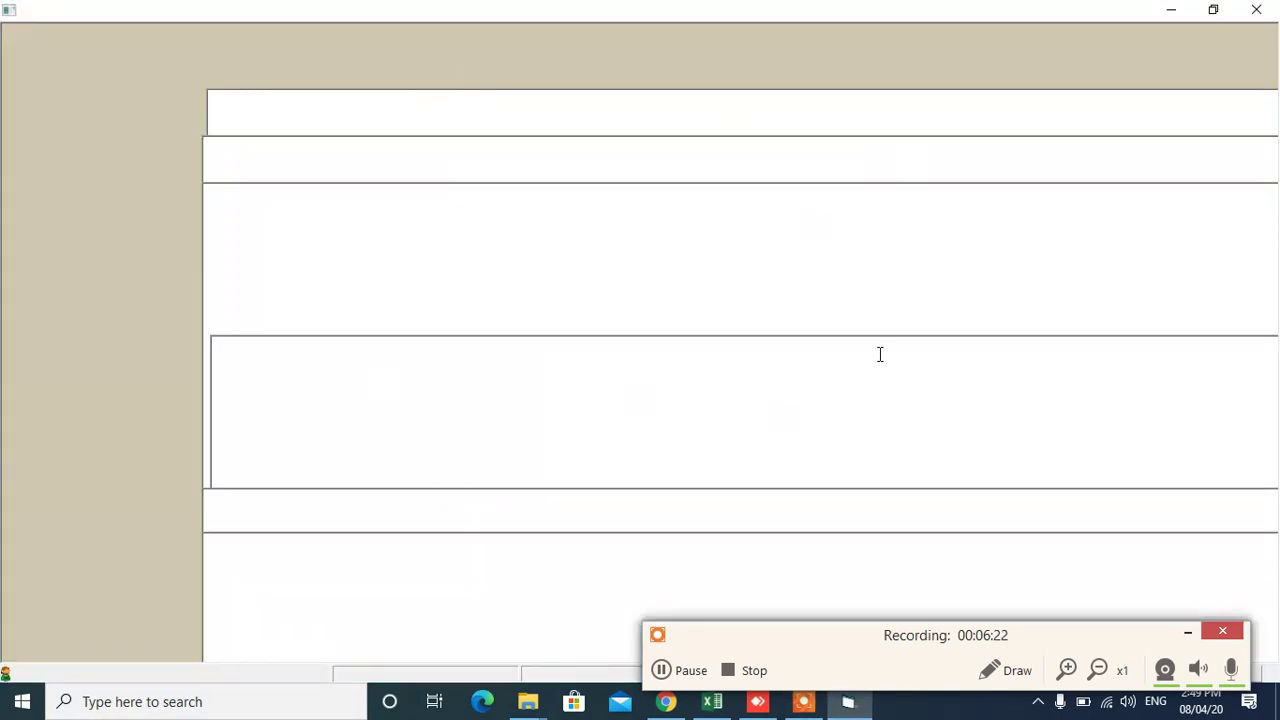
pyautogui.click(1271, 10)
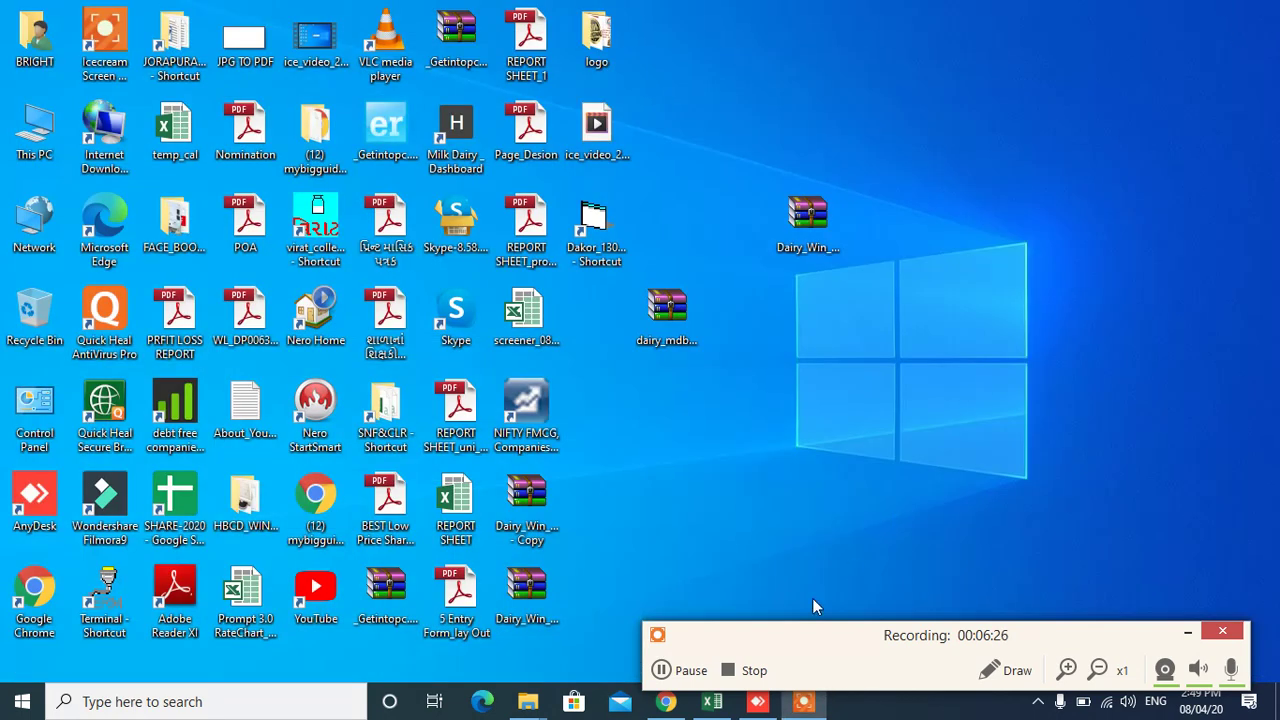